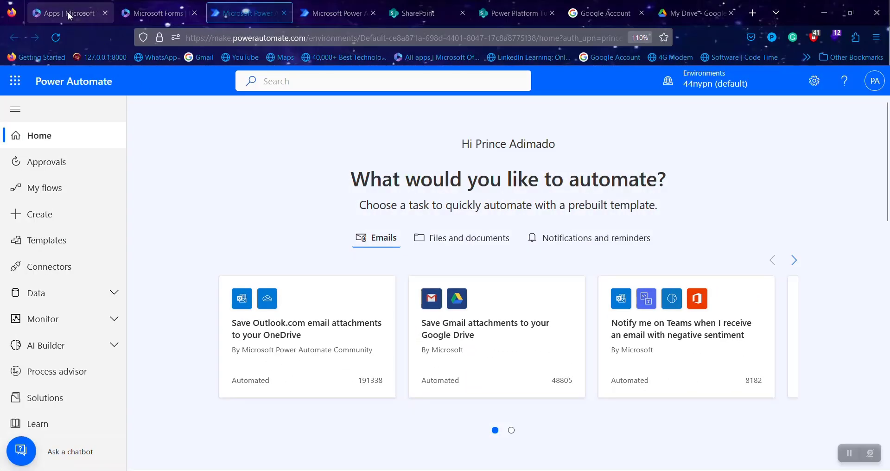
- Search Google for 'microsoft 365 dev account' in a new Firefox tab
click(68, 14)
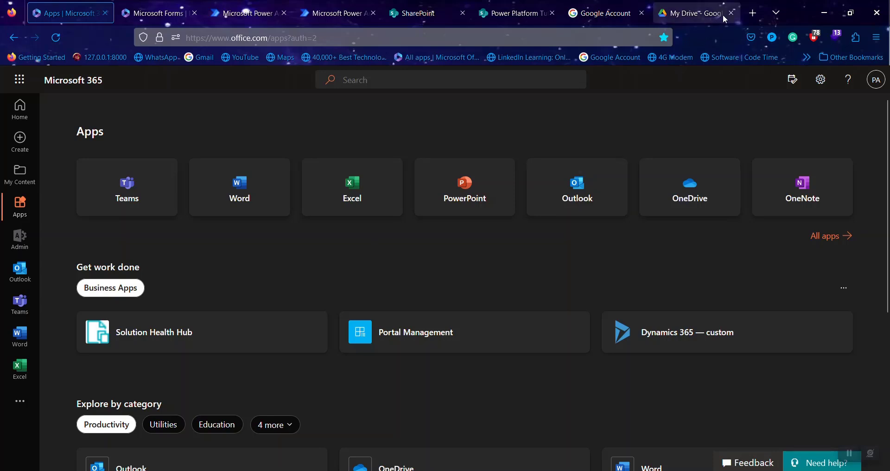
click(755, 14)
click(560, 35)
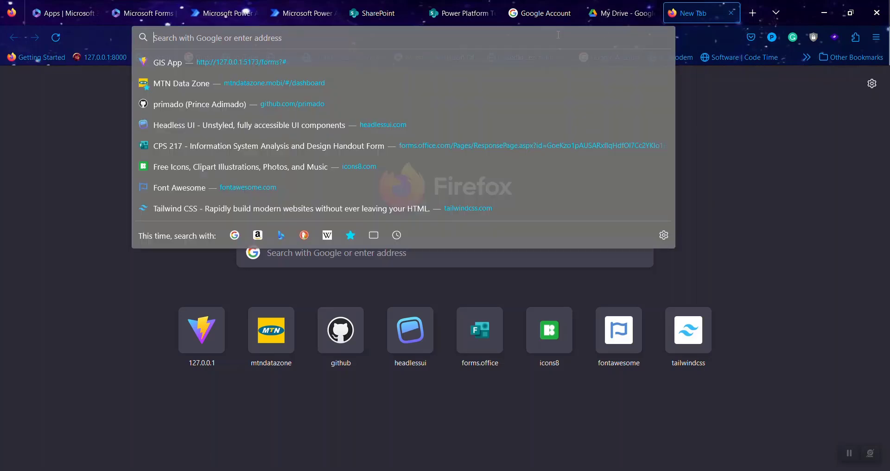
text(microiso)
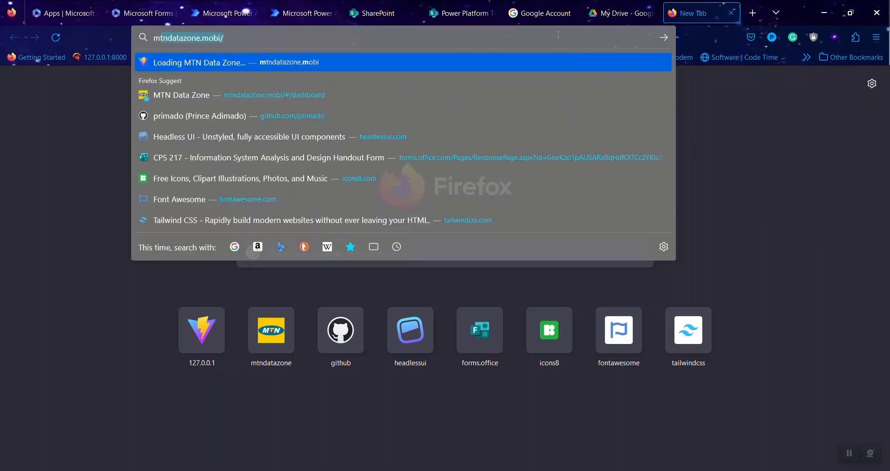
key(BackSpace)
key(BackSpace)
key(BackSpace)
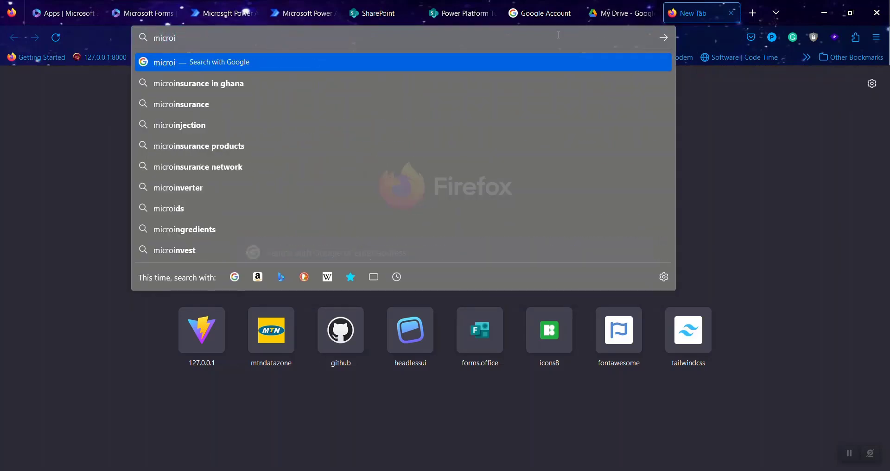
text(s)
key(BackSpace)
text(oft)
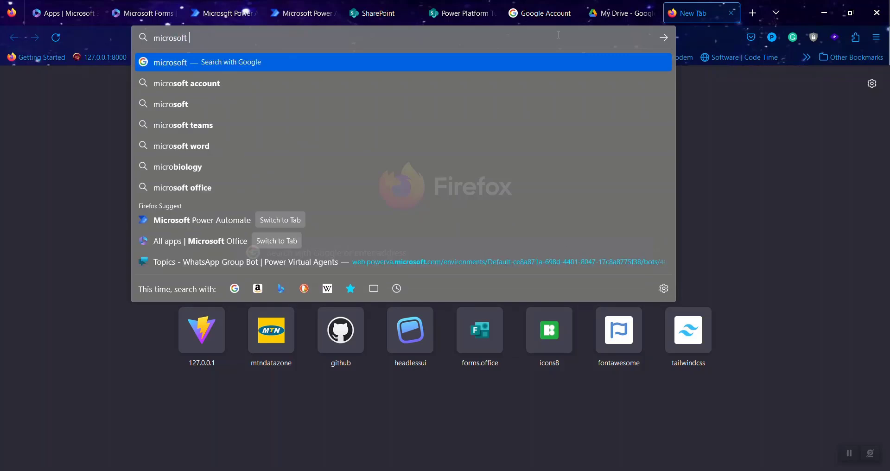
text( 3)
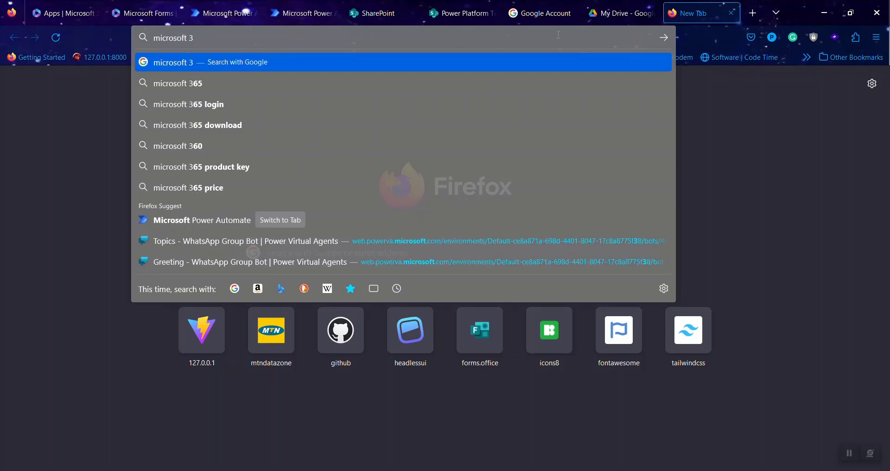
text(65 dev )
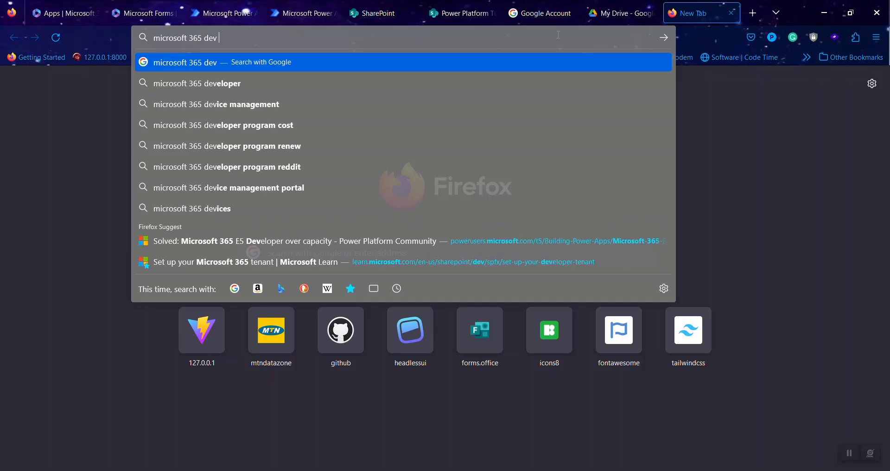
text(account)
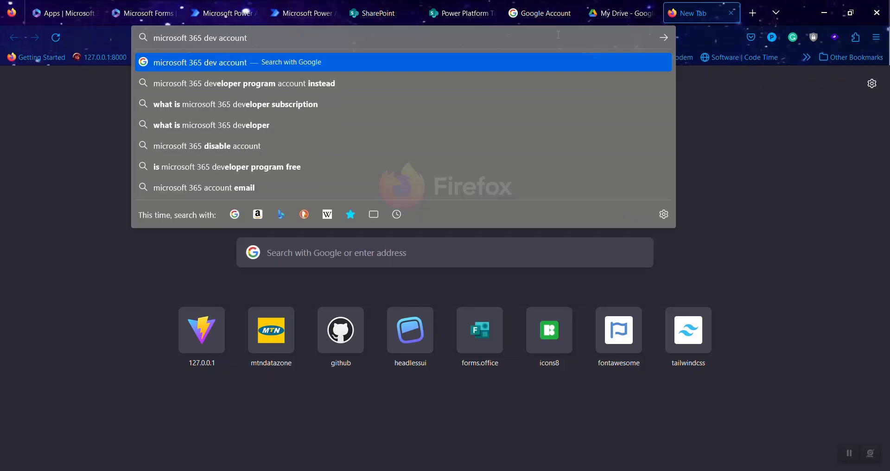
key(Return)
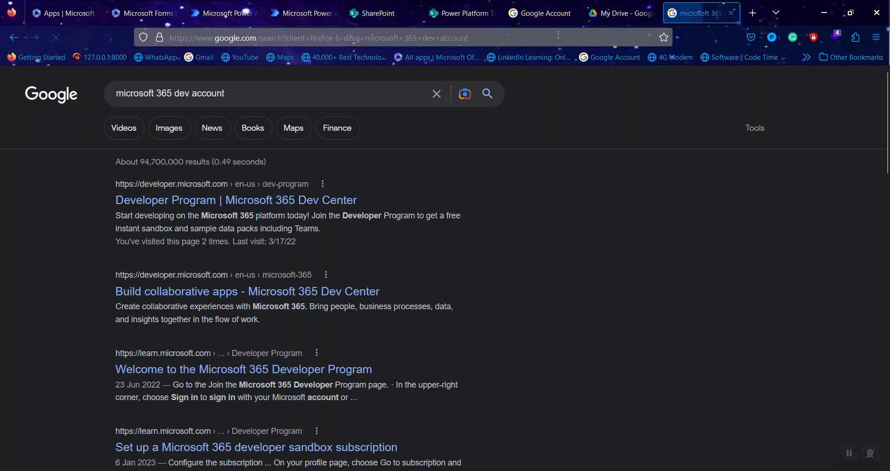
- Open the Microsoft 365 Developer Program search result
click(237, 204)
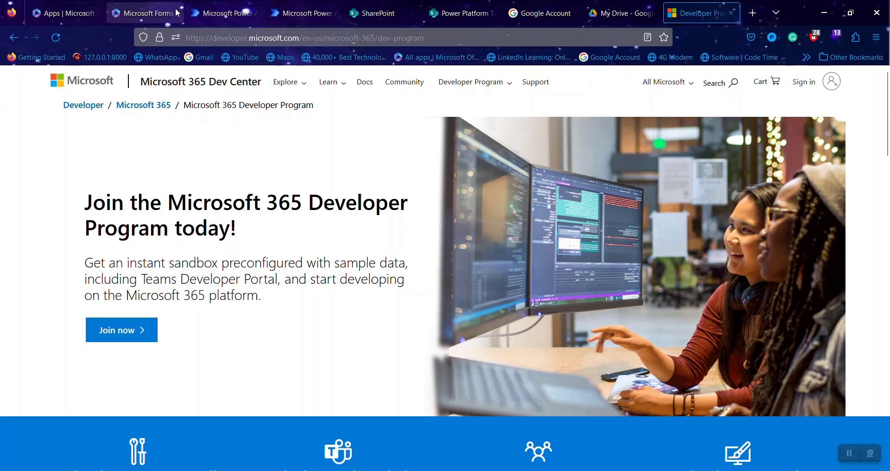
- Close the Developer Program tab and go back to the Microsoft 365 Apps page
click(75, 14)
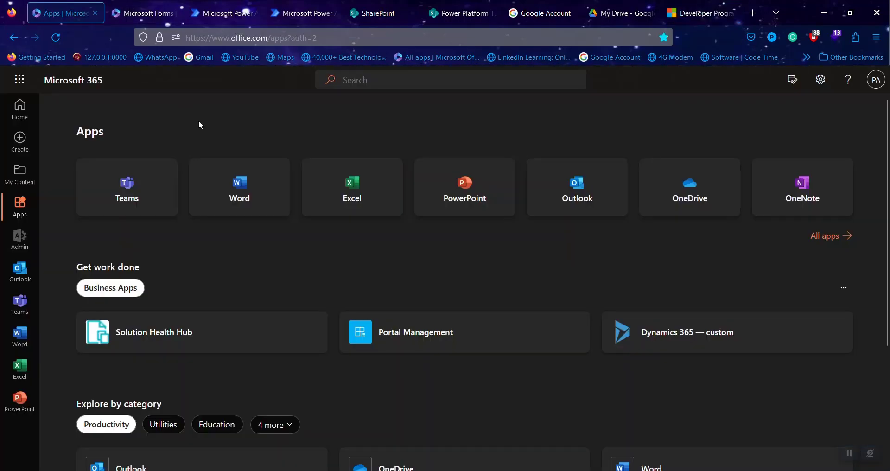
click(705, 10)
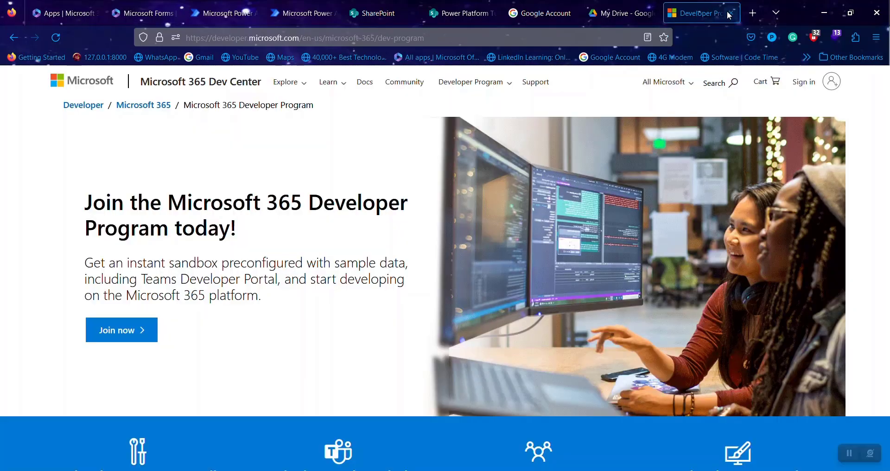
click(728, 14)
click(72, 13)
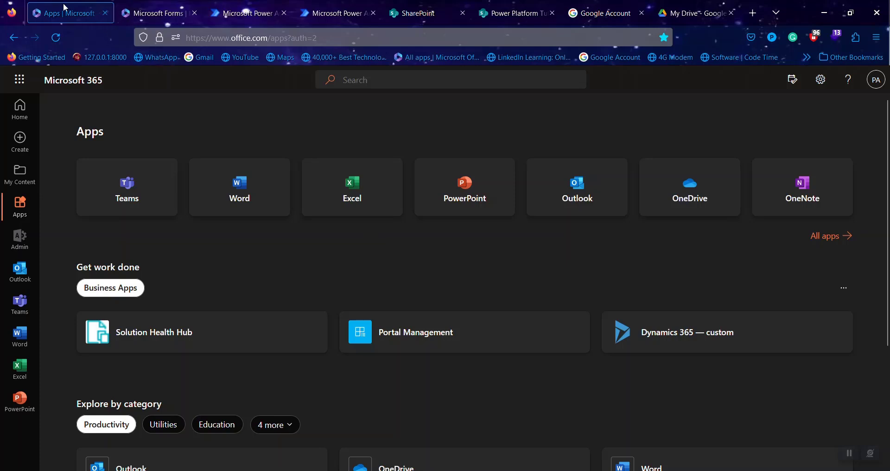
- Switch to Power Automate and go to its Create page
click(21, 79)
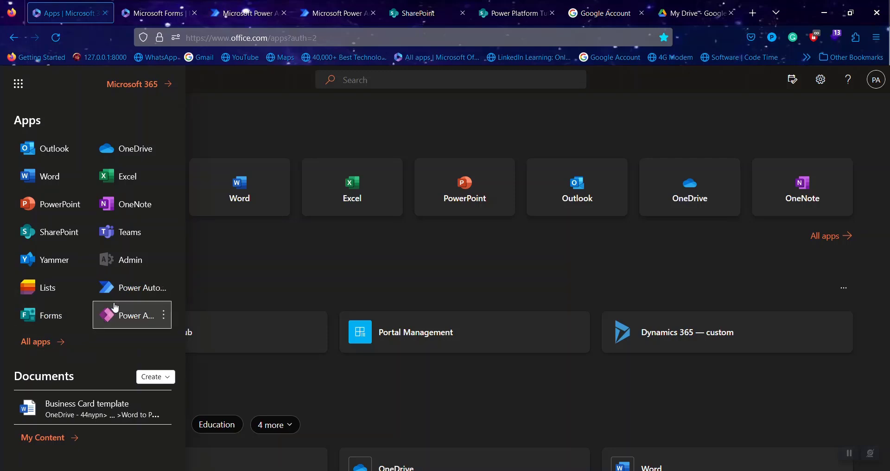
click(257, 260)
click(243, 13)
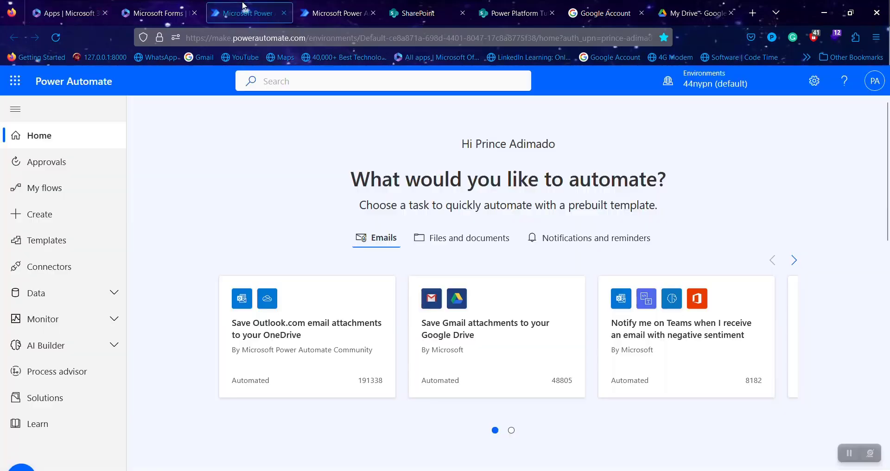
click(319, 12)
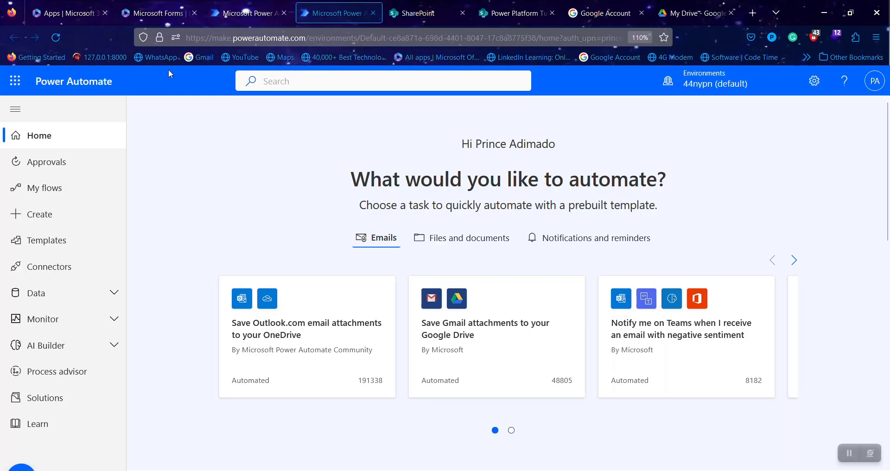
click(67, 215)
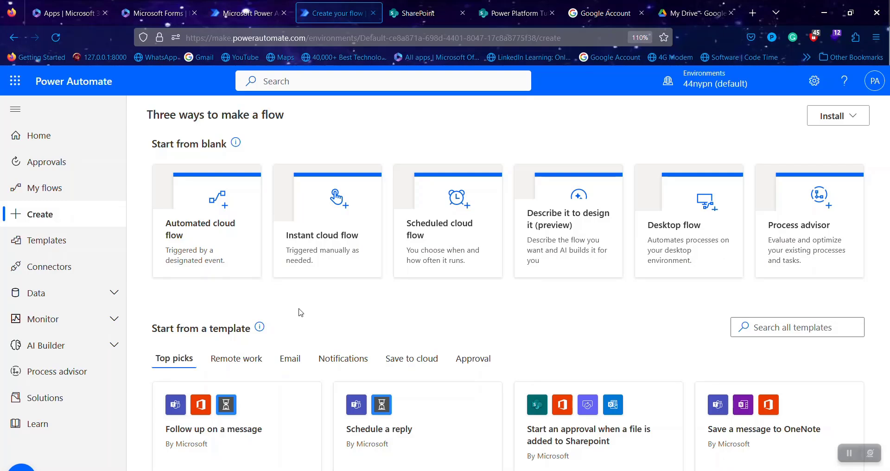
- Start an automated cloud flow named 'Event registration flow'
click(208, 237)
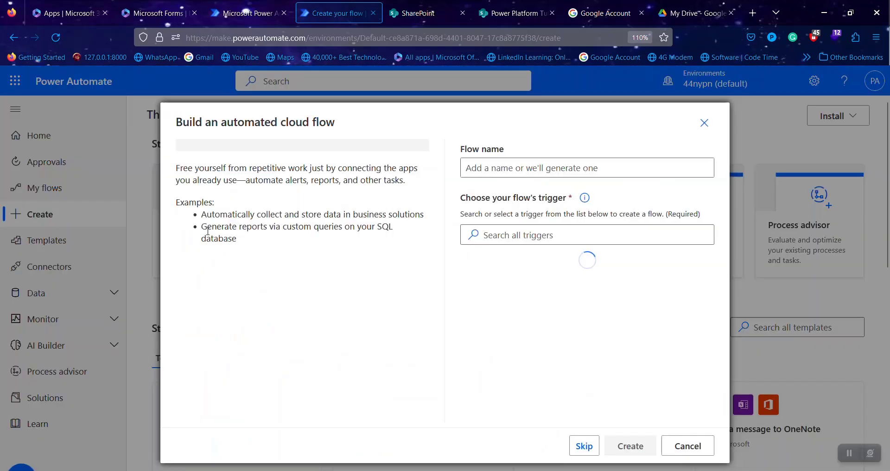
click(549, 167)
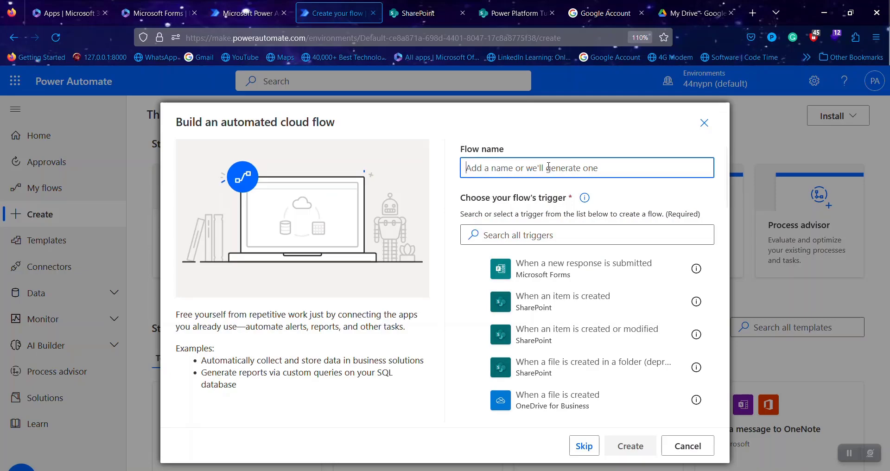
text(Event registra)
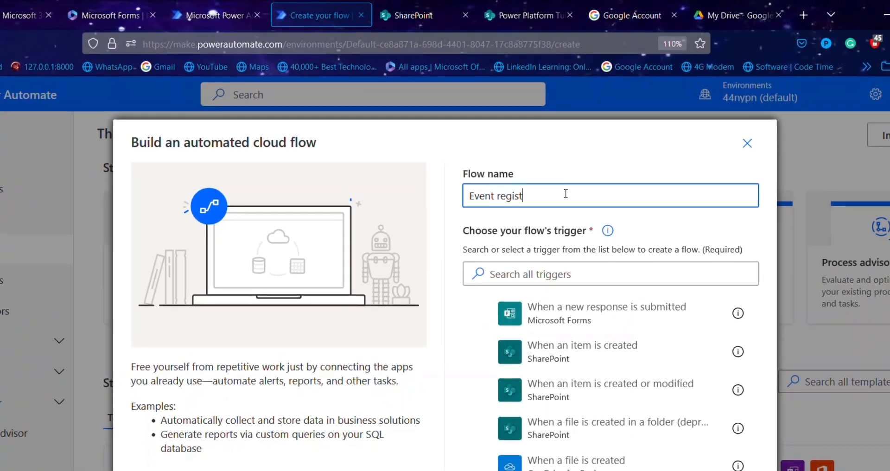
key(BackSpace)
key(BackSpace)
key(BackSpace)
key(BackSpace)
key(BackSpace)
key(BackSpace)
key(BackSpace)
key(BackSpace)
key(BackSpace)
key(BackSpace)
key(BackSpace)
key(BackSpace)
key(BackSpace)
key(BackSpace)
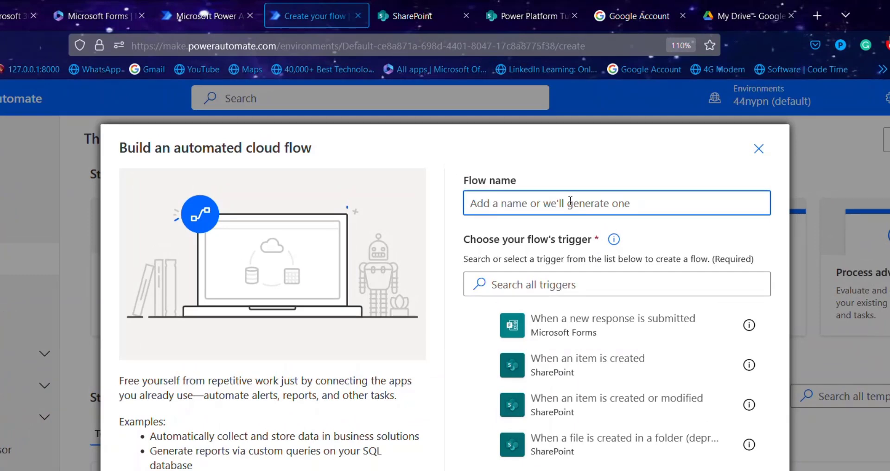
text(Eve)
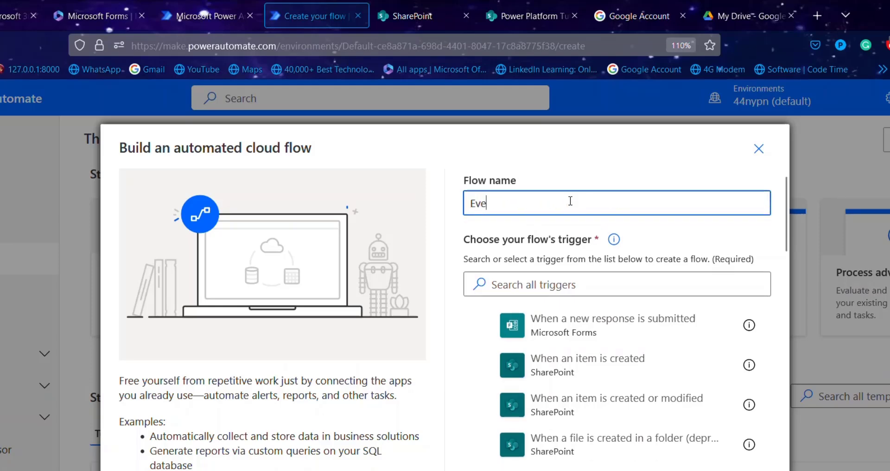
text(nt registration)
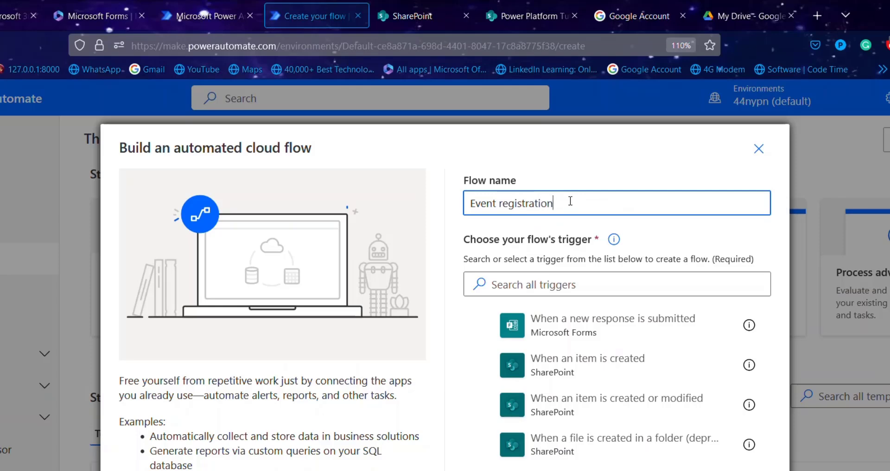
text(n flow)
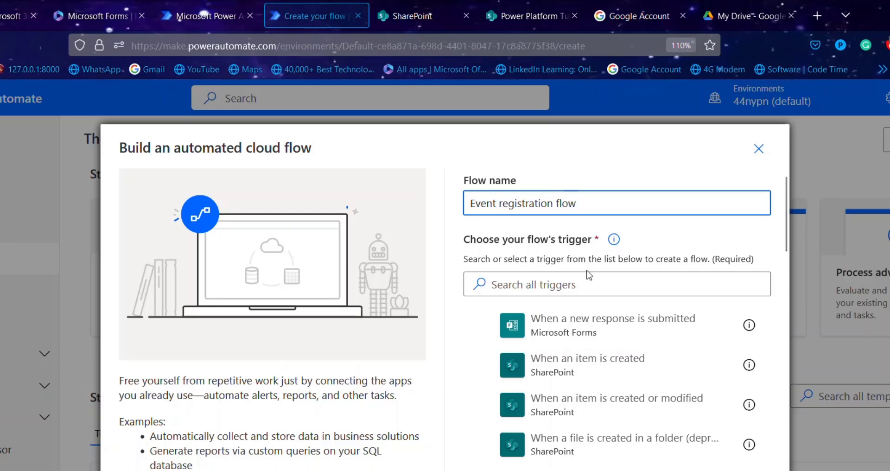
- Pick the Forms trigger 'When a new response is submitted' and create the flow
scroll(621, 411, down, 3)
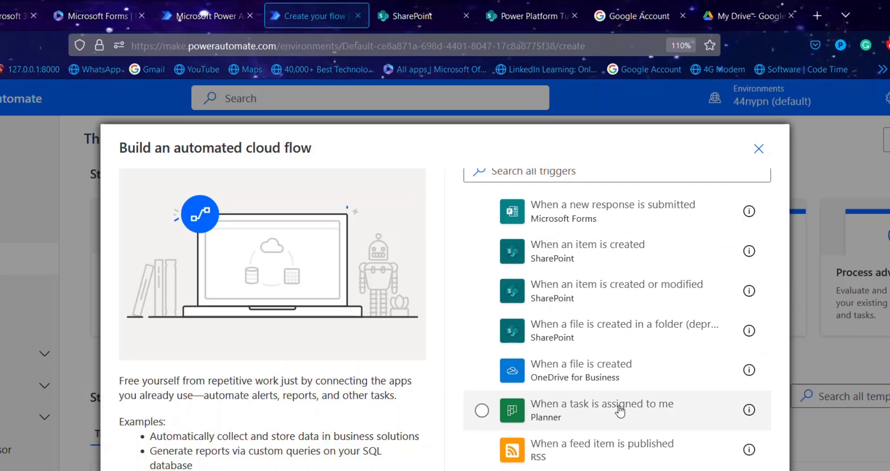
scroll(620, 410, down, 6)
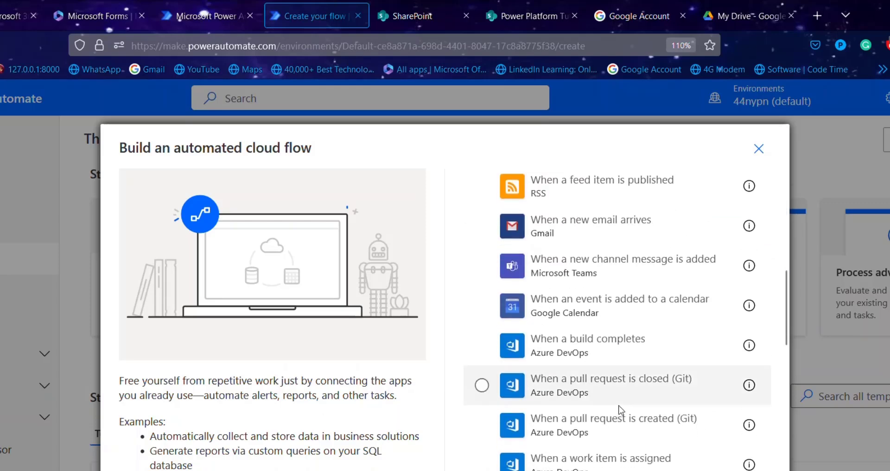
scroll(620, 411, down, 6)
scroll(620, 411, up, 10)
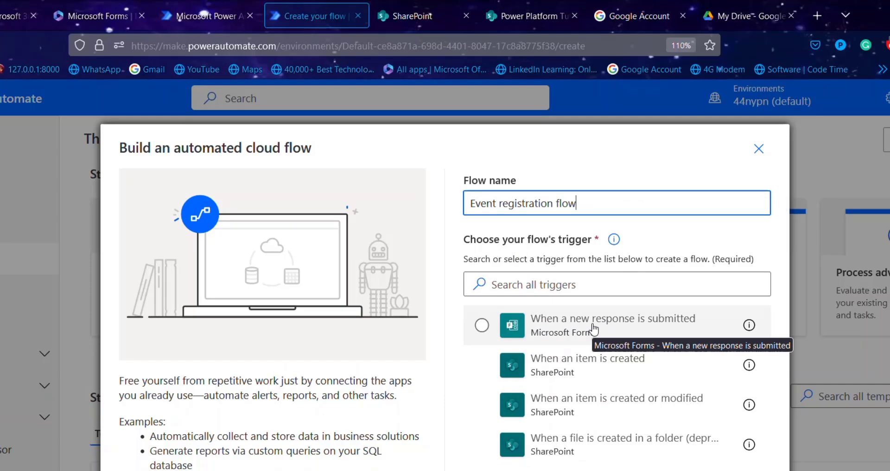
click(621, 330)
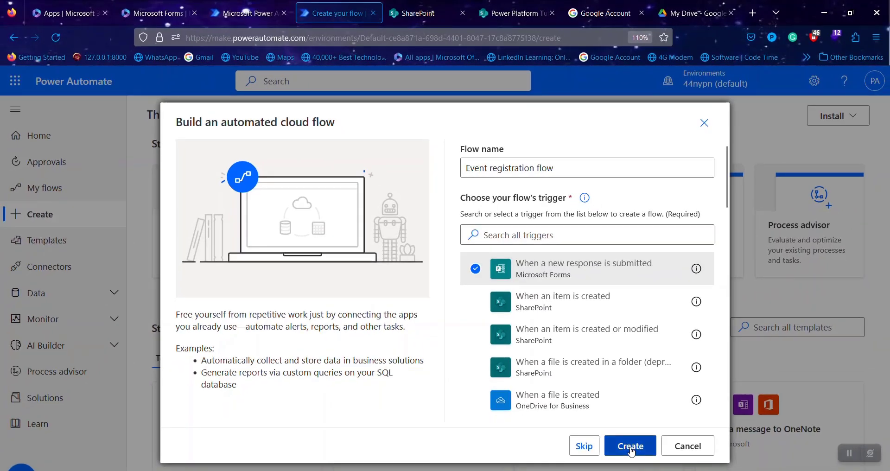
click(631, 446)
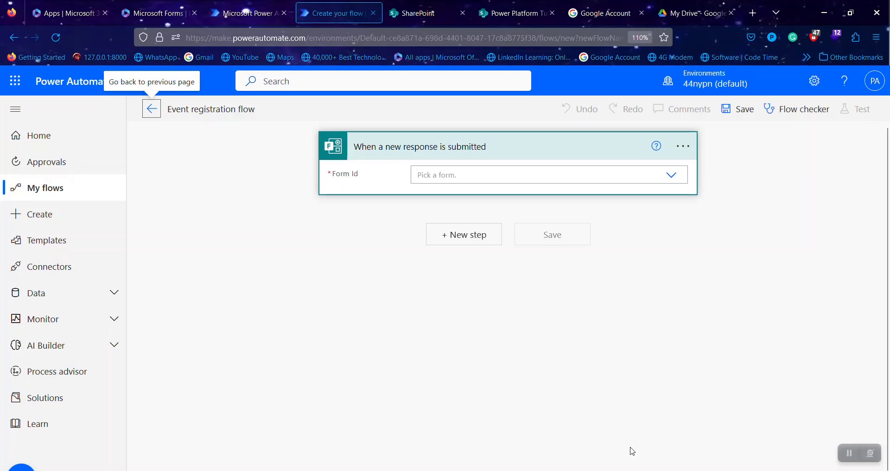
- Check the trigger's forms list, then switch through SharePoint to the Microsoft 365 Apps page
click(467, 174)
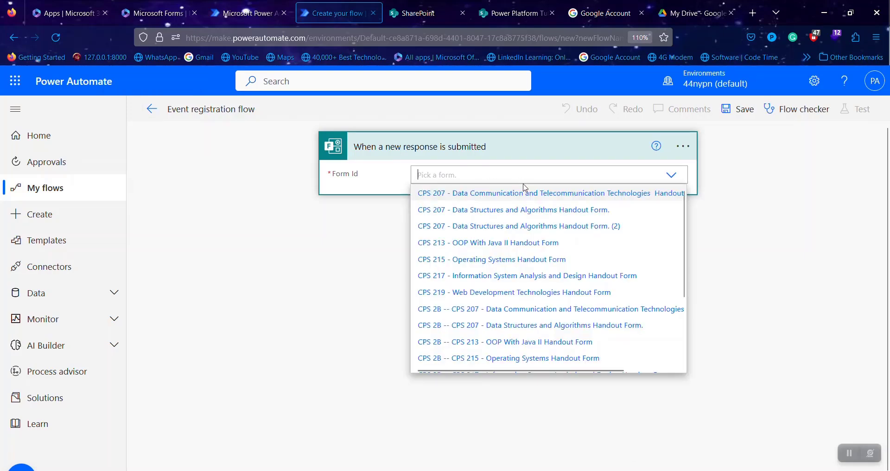
click(735, 260)
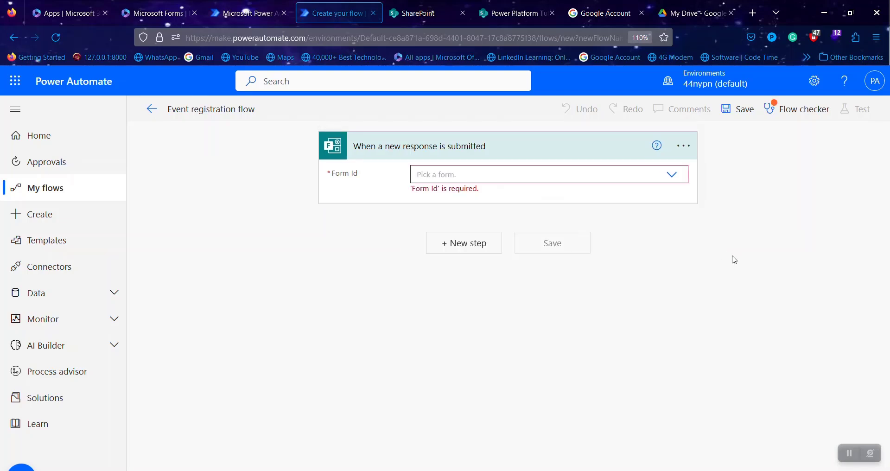
click(505, 16)
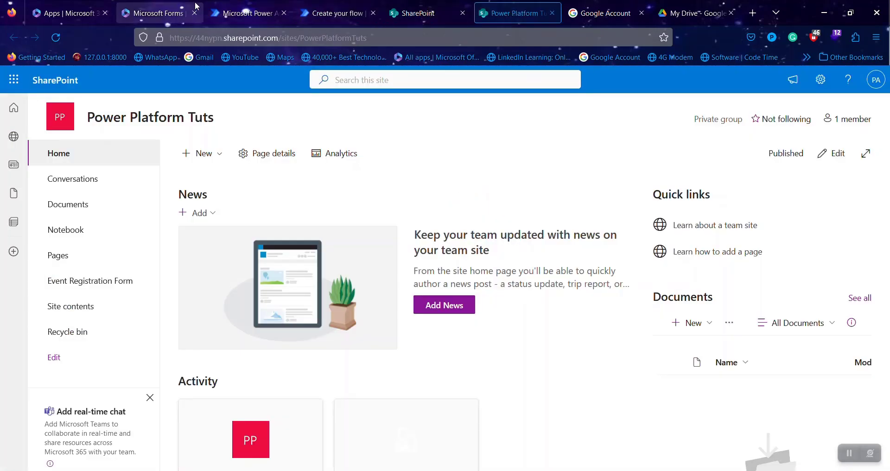
click(69, 7)
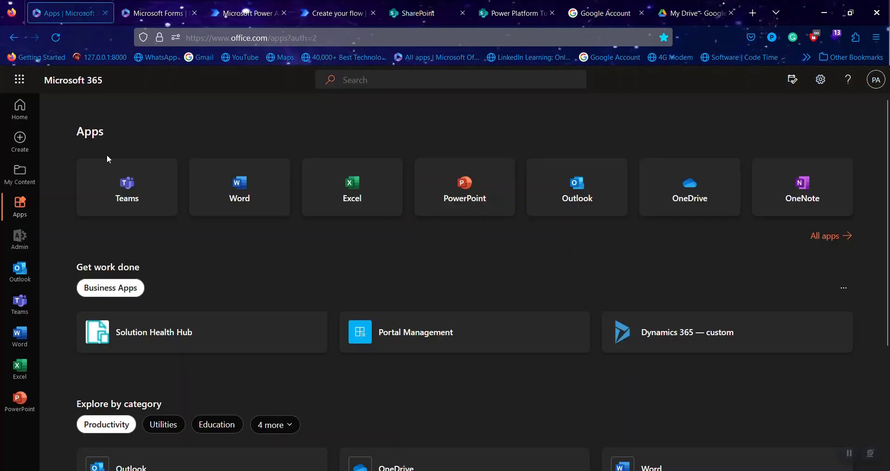
- Create a new blank Microsoft Forms form titled 'Event registration Form'
click(19, 79)
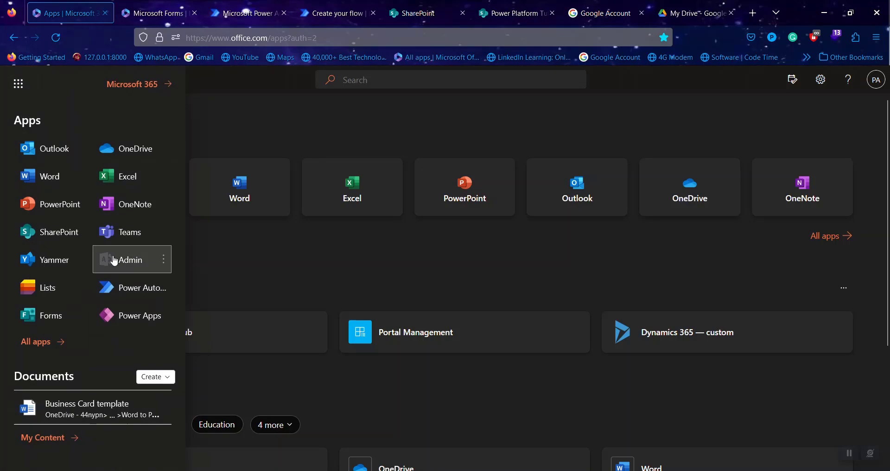
click(55, 315)
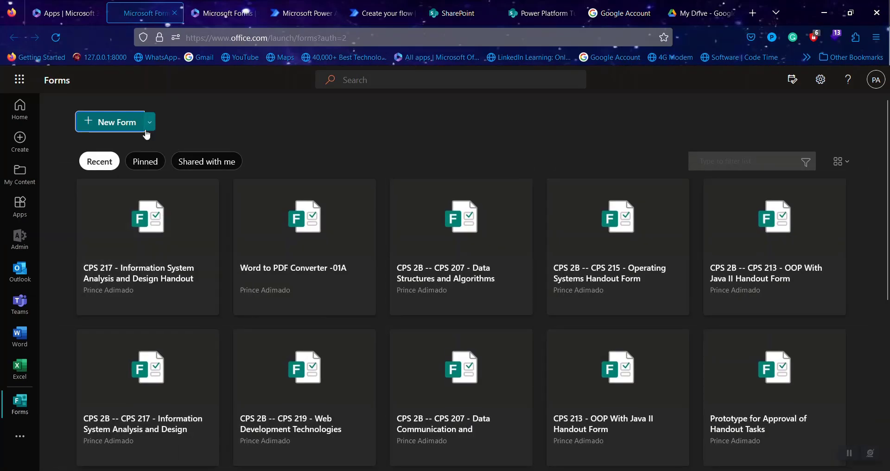
click(123, 123)
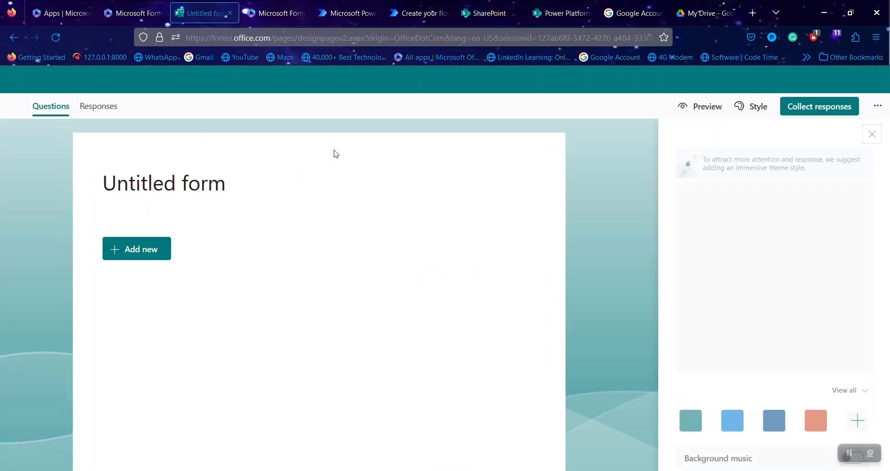
click(158, 191)
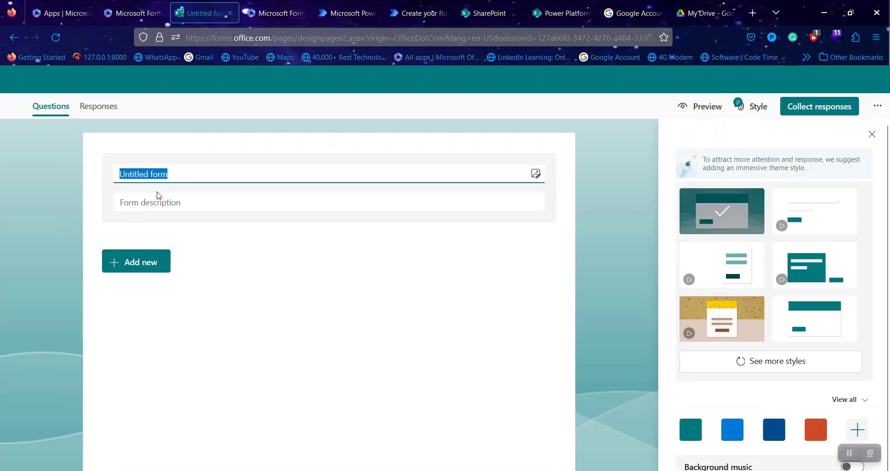
key(BackSpace)
text(Event)
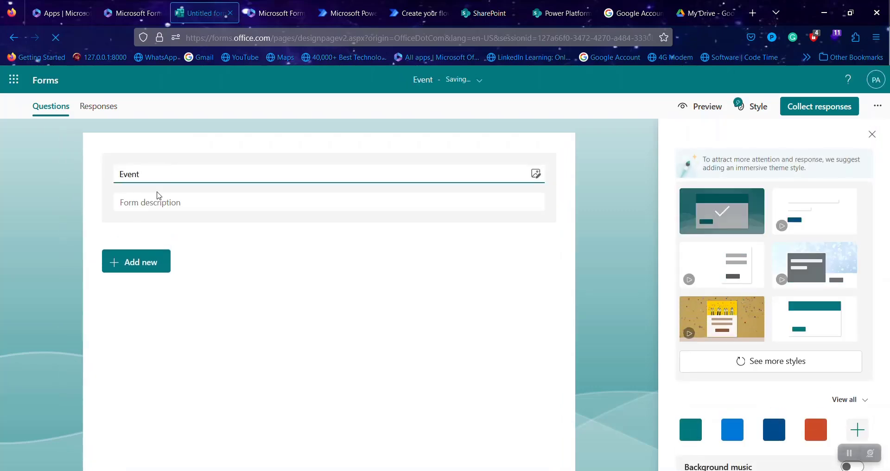
text( regus==)
key(BackSpace)
key(BackSpace)
key(BackSpace)
key(BackSpace)
key(BackSpace)
key(BackSpace)
key(BackSpace)
text(reg)
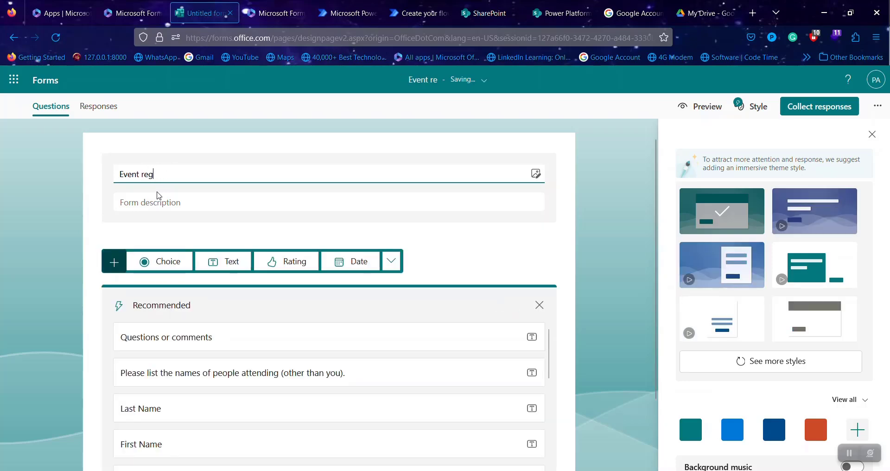
text(istration)
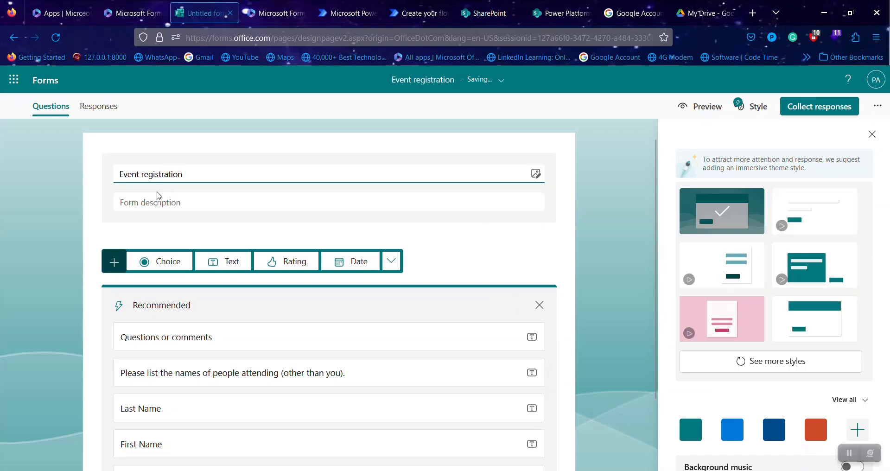
text( Form)
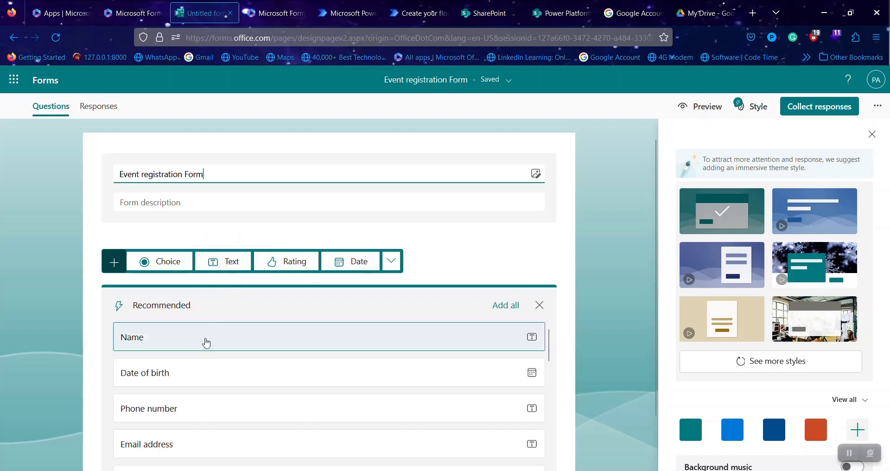
- Add a required text question 'Full Name'
scroll(308, 334, down, 5)
scroll(302, 340, up, 5)
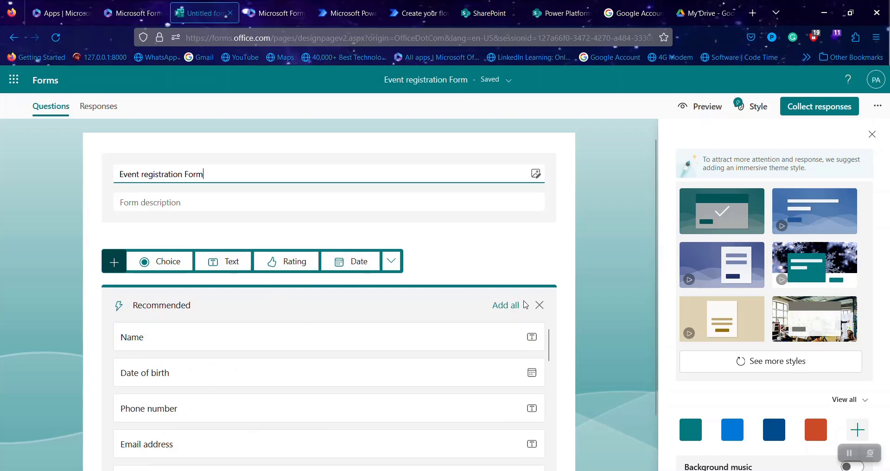
click(539, 305)
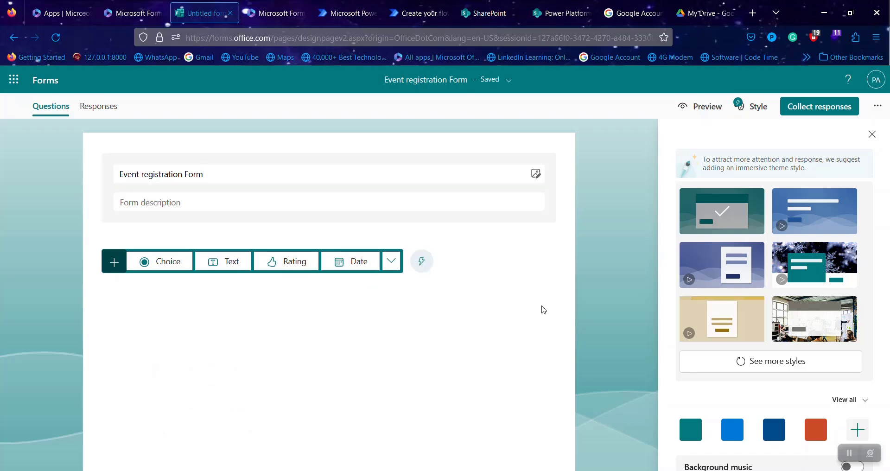
click(234, 262)
key(BackSpace)
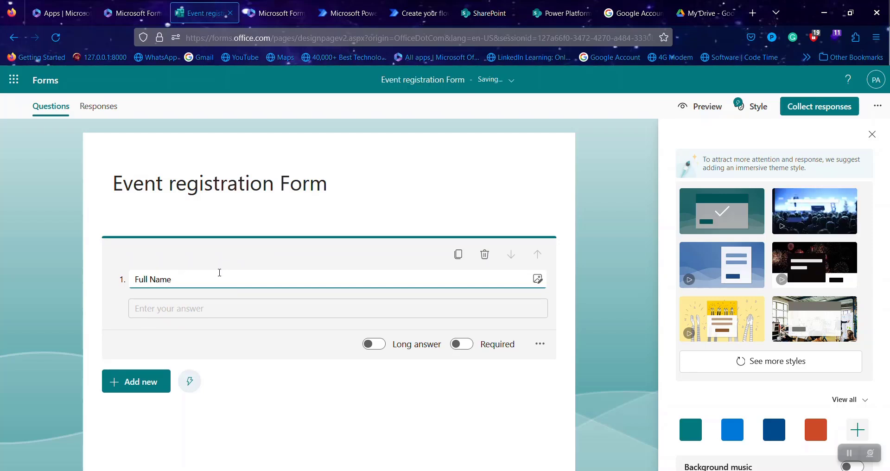
text(Full Name)
click(464, 345)
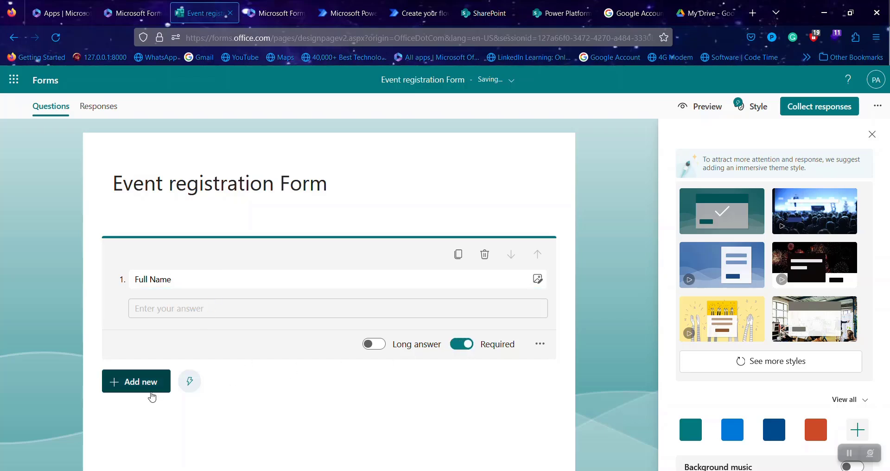
- Add a second text question titled 'Email Address'
click(151, 389)
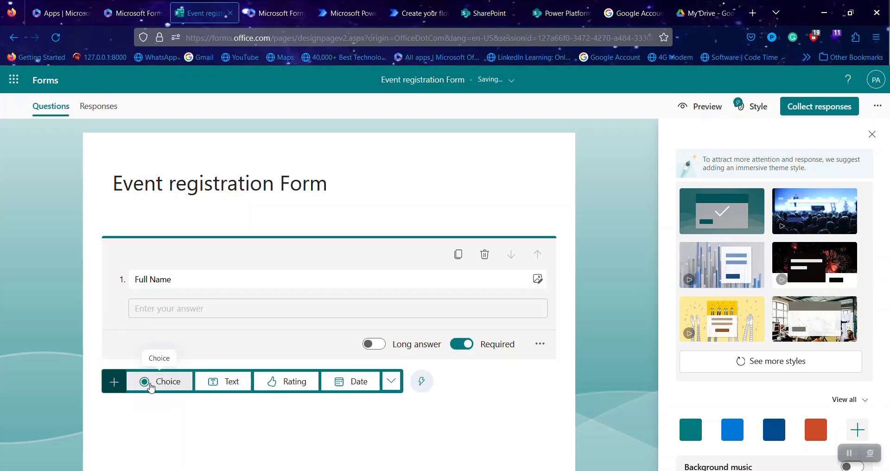
click(226, 383)
key(BackSpace)
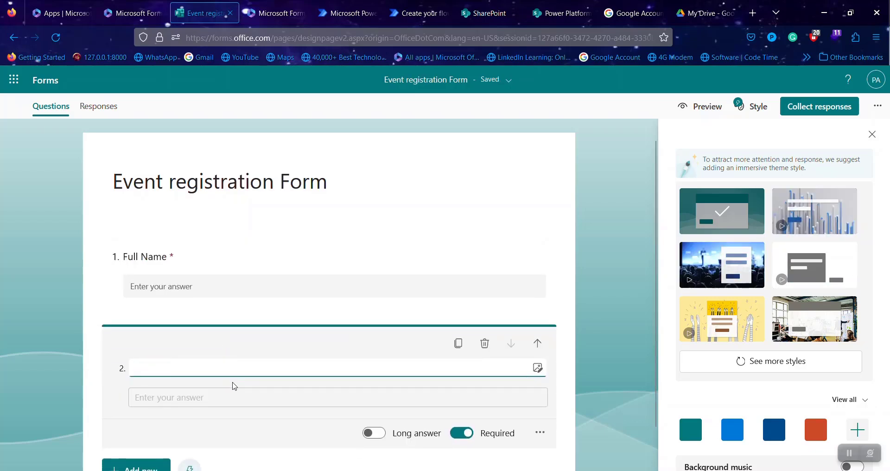
text(Email)
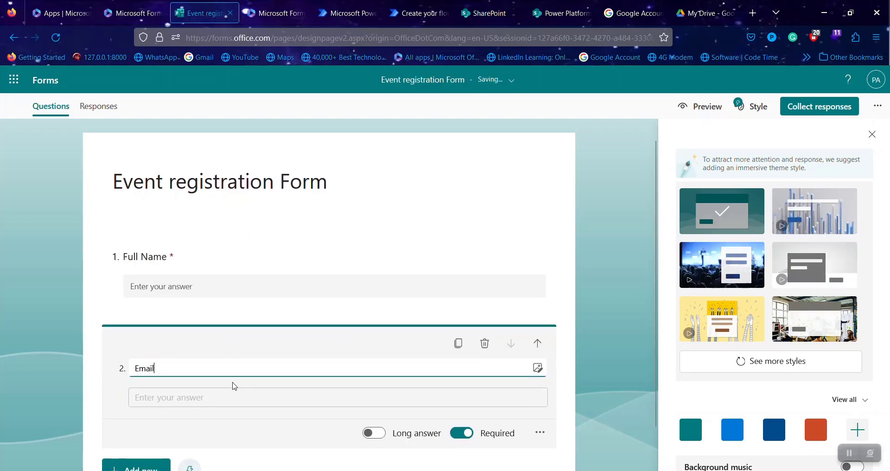
text( Adre)
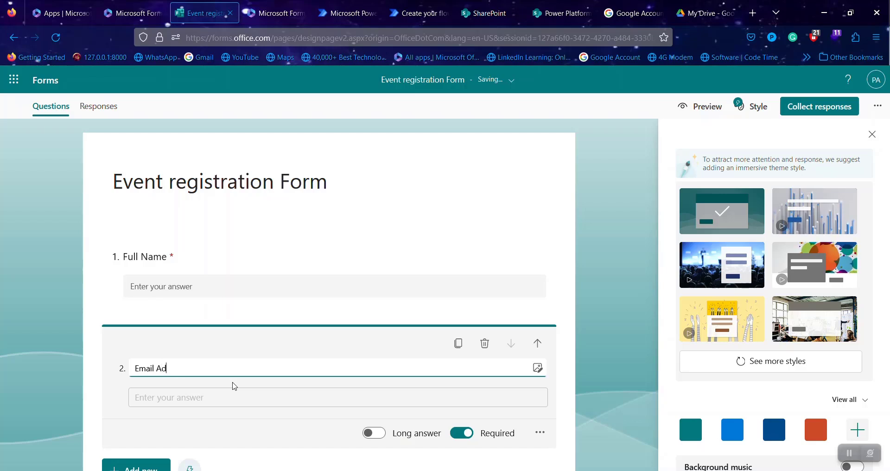
text(ss)
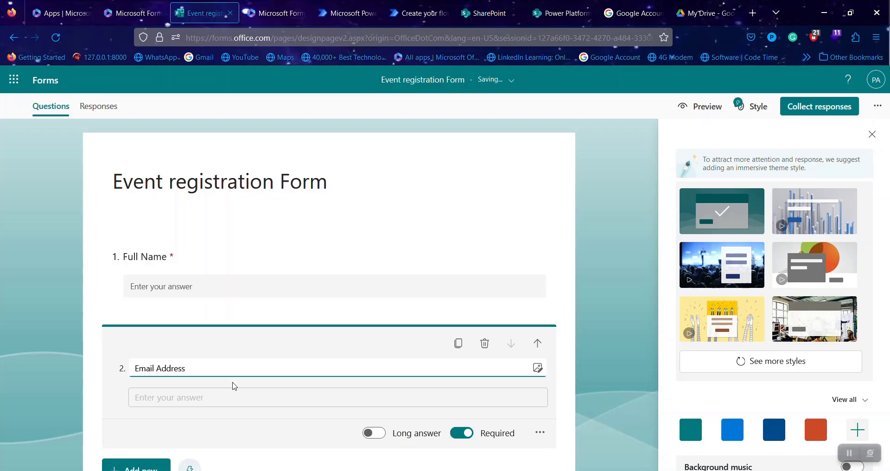
scroll(257, 387, down, 2)
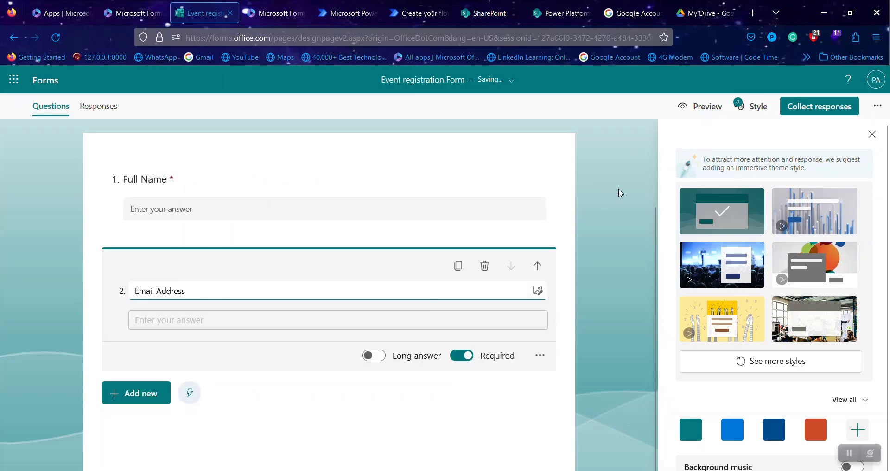
scroll(603, 199, up, 2)
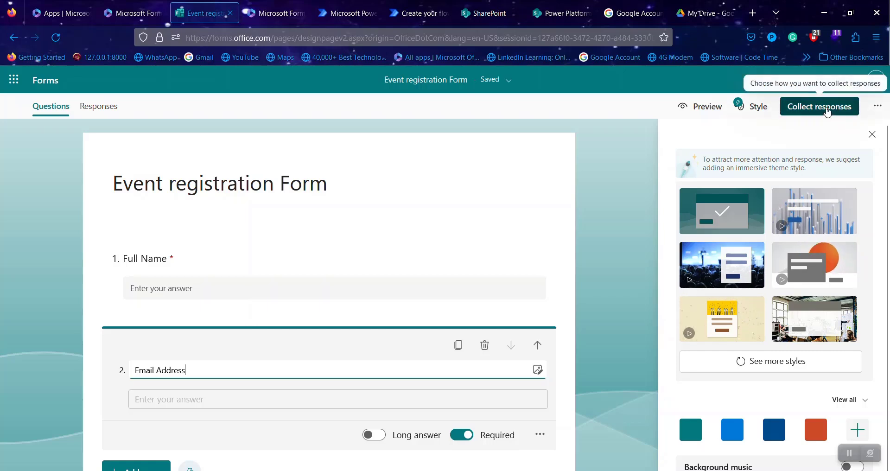
- Let anyone respond to the form and keep the full-length form link
click(829, 112)
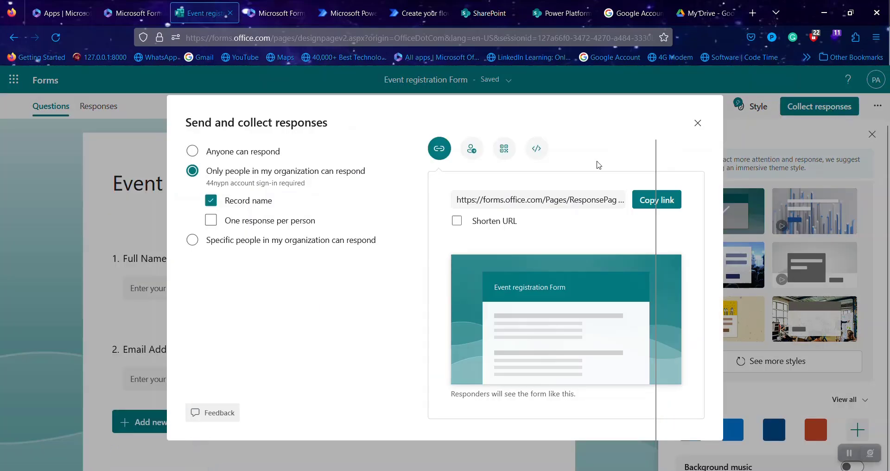
click(249, 154)
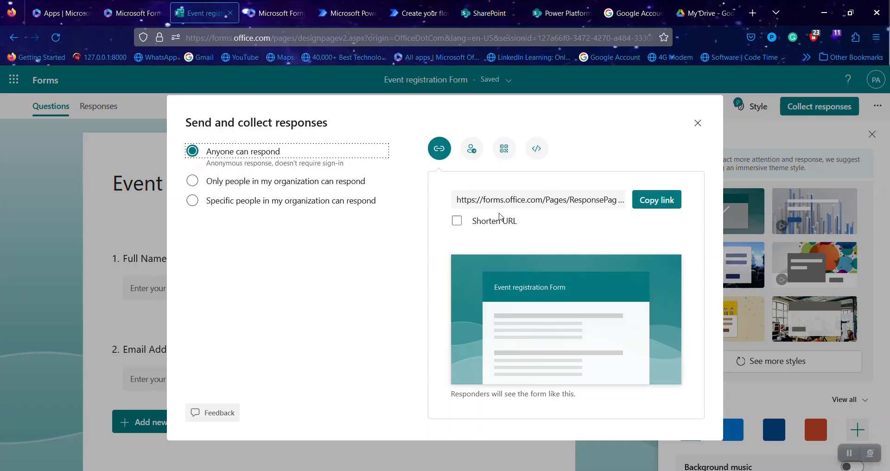
click(503, 225)
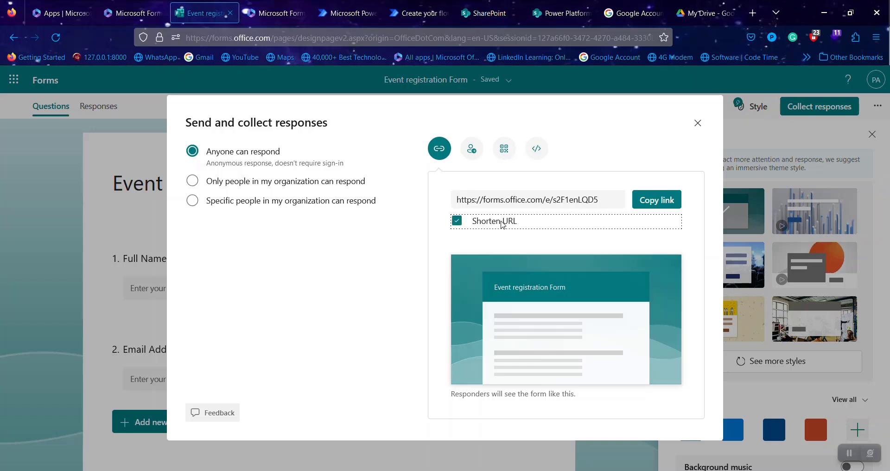
click(480, 225)
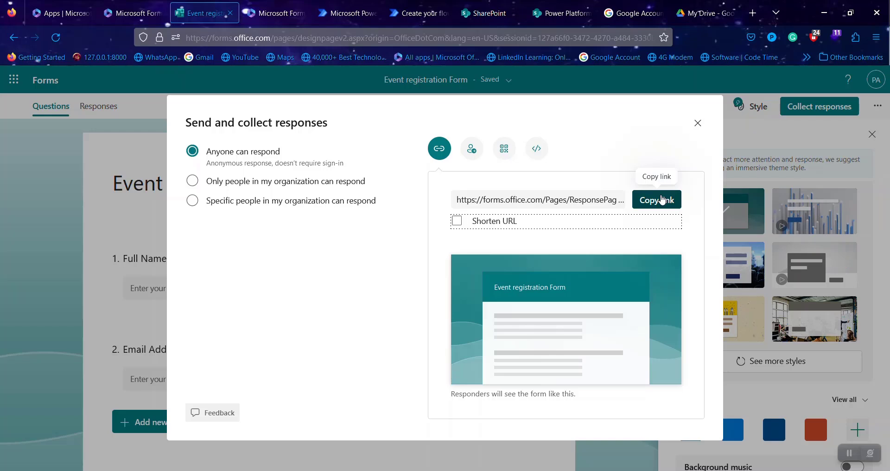
click(493, 224)
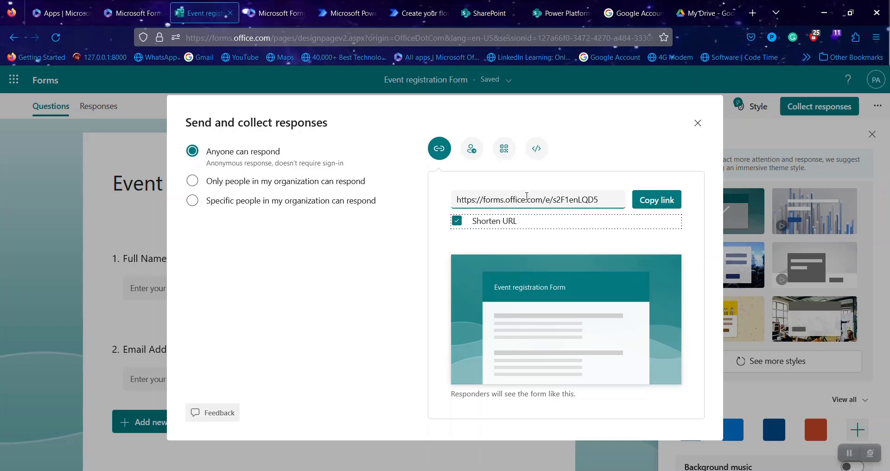
click(507, 221)
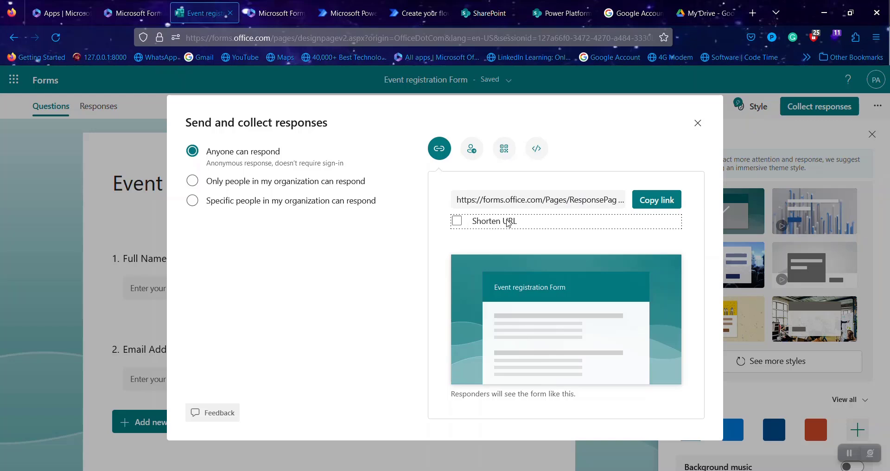
click(696, 123)
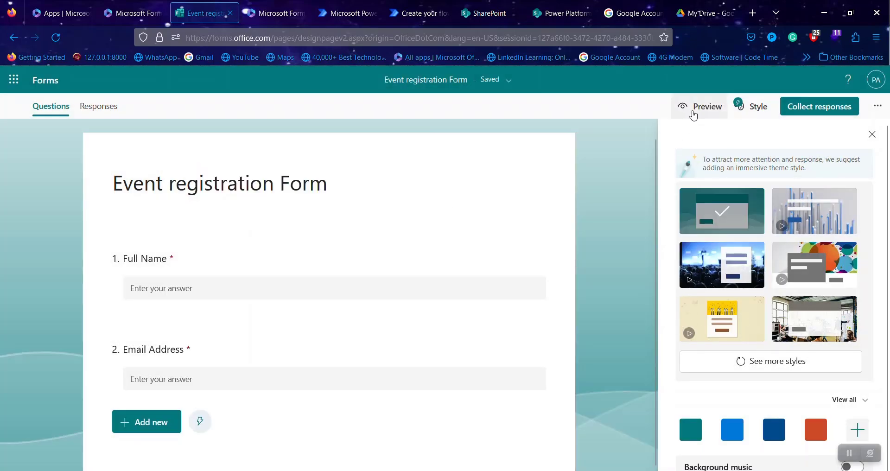
- Preview the form on desktop and phone, then return to editing
click(694, 111)
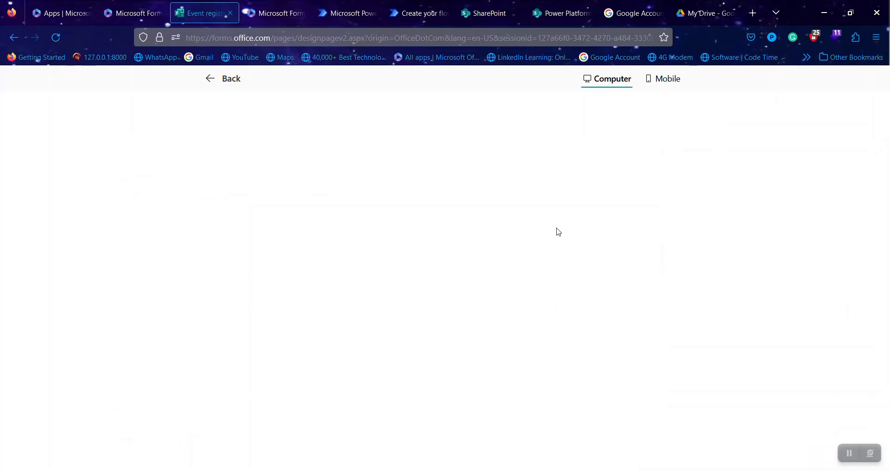
scroll(576, 361, down, 2)
scroll(578, 363, up, 2)
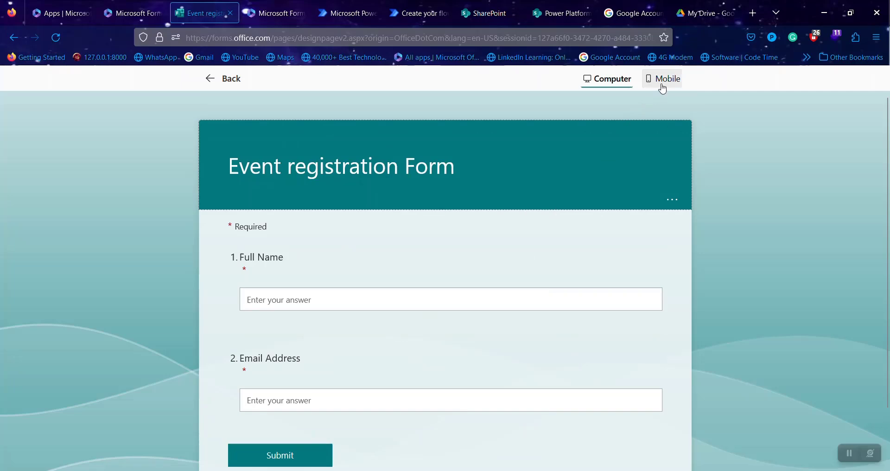
click(662, 80)
scroll(495, 268, down, 2)
scroll(495, 268, up, 2)
click(211, 88)
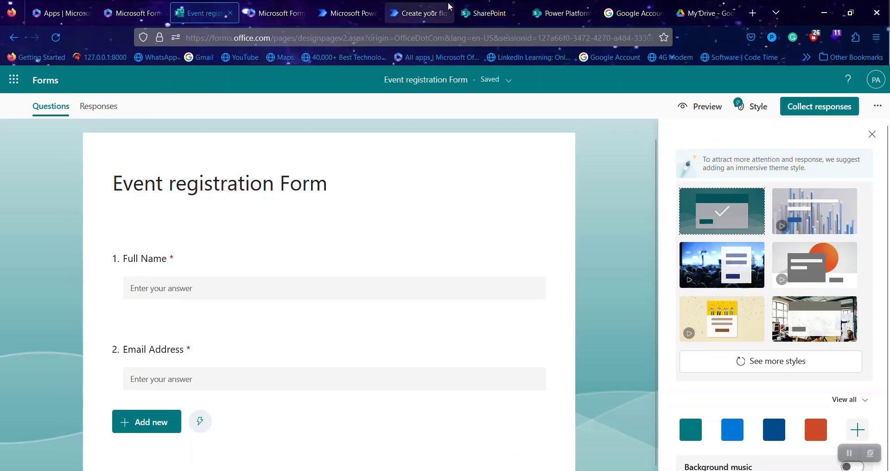
- Reload the flow editor and set the trigger's Form Id to 'Event registration Form'
click(416, 14)
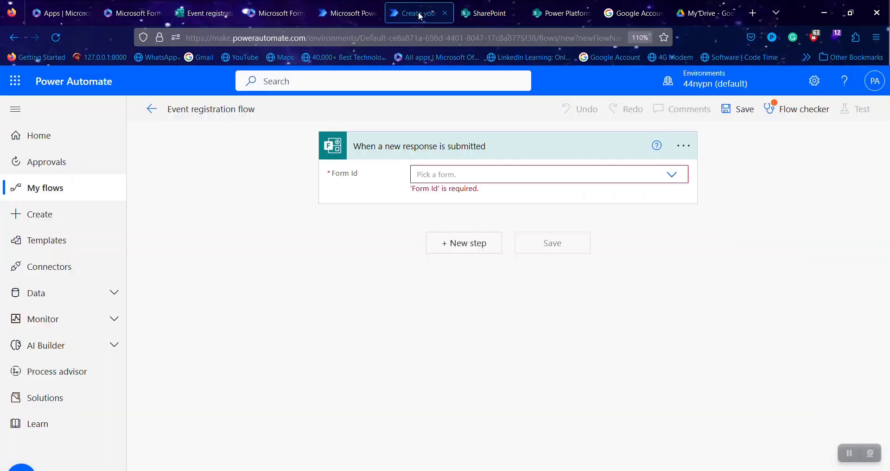
click(675, 176)
scroll(533, 312, down, 3)
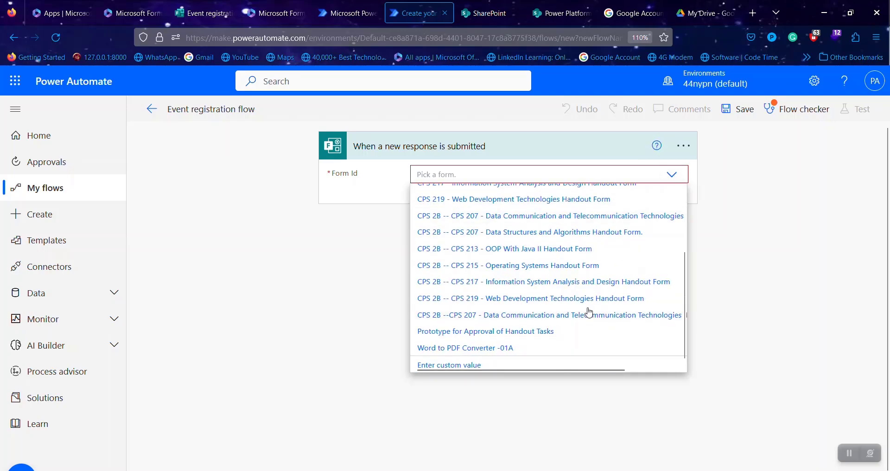
scroll(589, 313, up, 2)
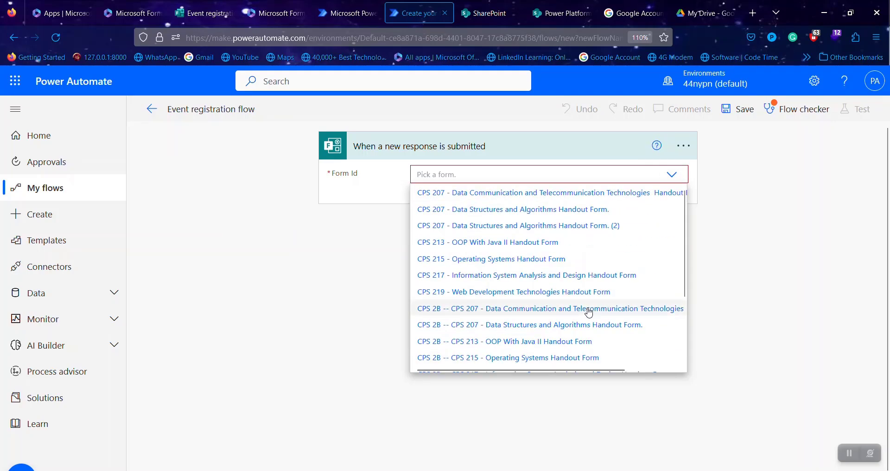
click(739, 249)
key(F5)
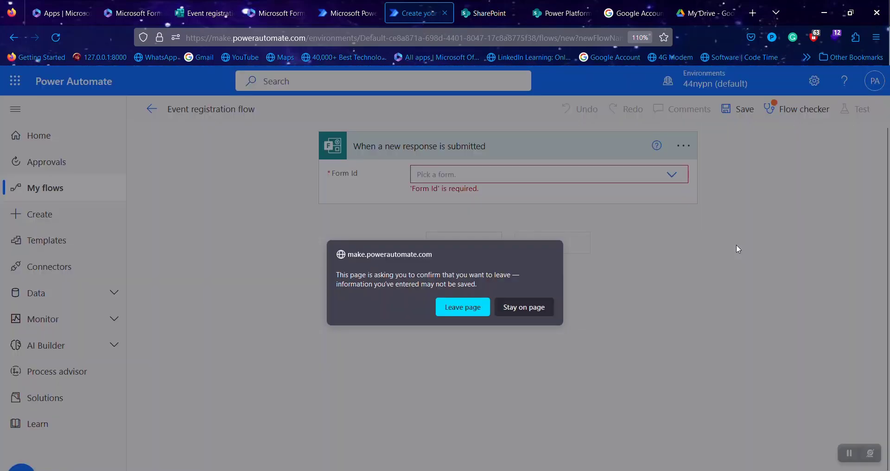
click(454, 308)
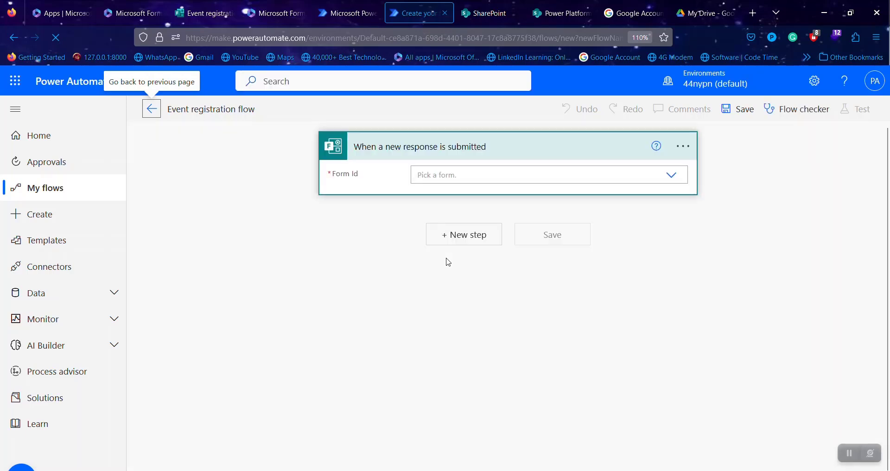
click(678, 177)
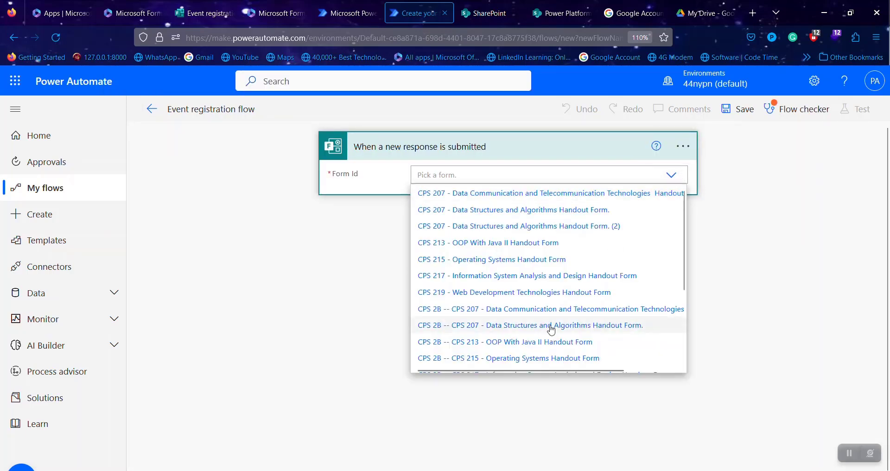
scroll(550, 330, down, 3)
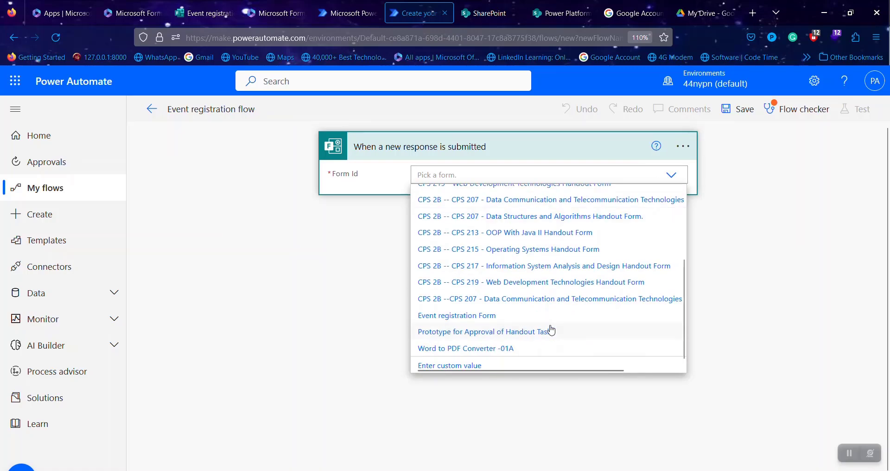
click(465, 320)
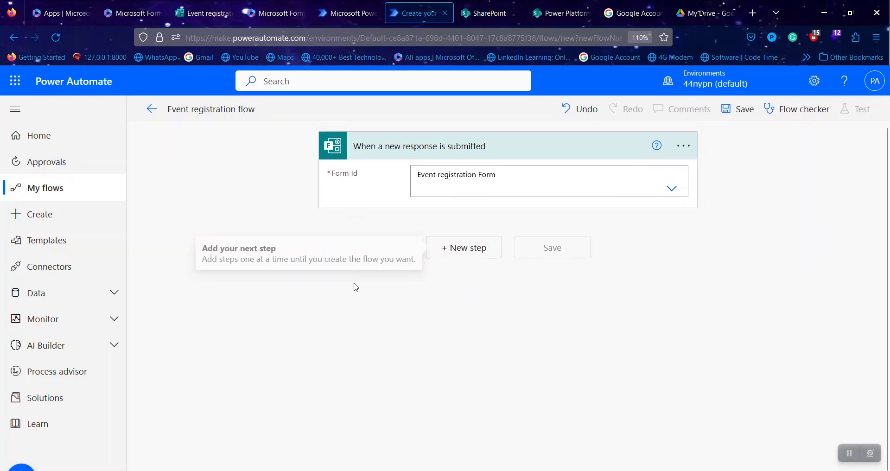
- Add a Forms 'Get response details' step for 'Event registration Form'
click(446, 249)
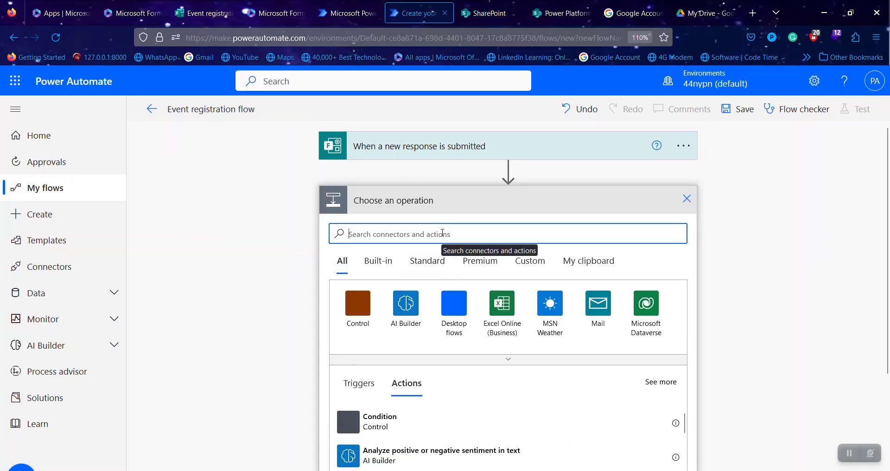
text(for)
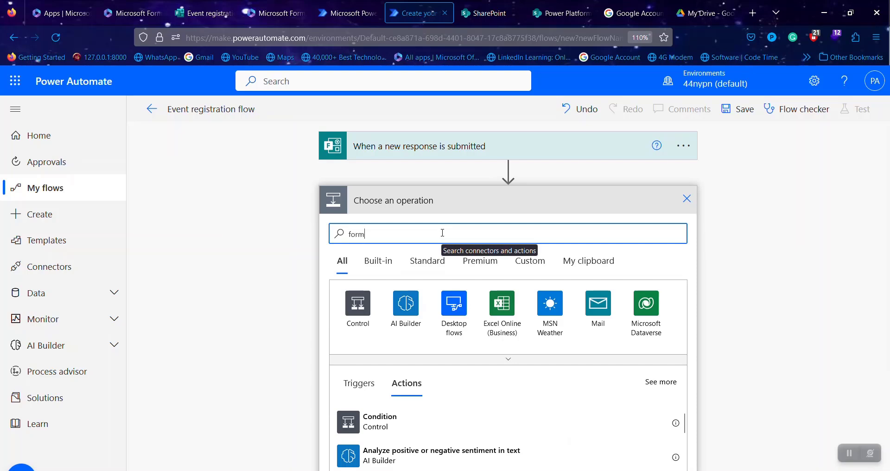
text(ms)
click(363, 311)
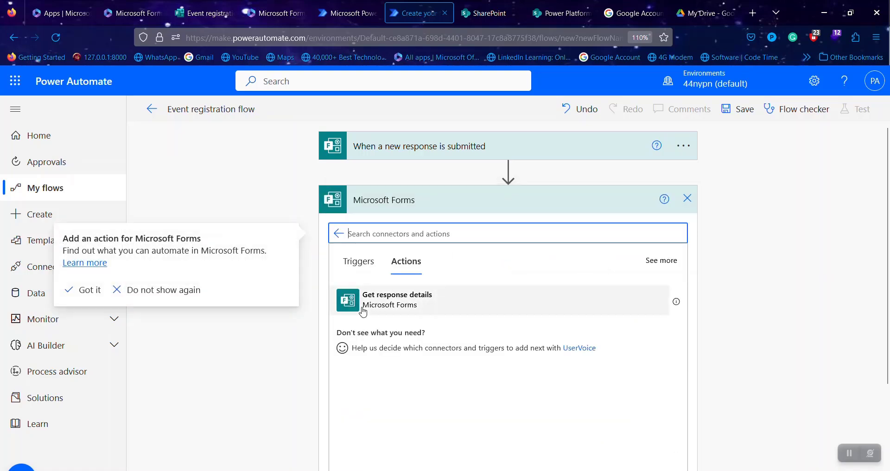
click(440, 307)
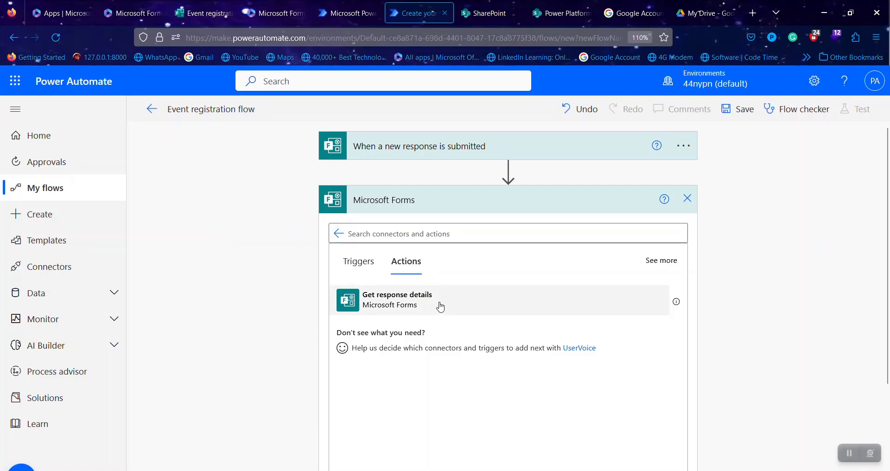
click(441, 307)
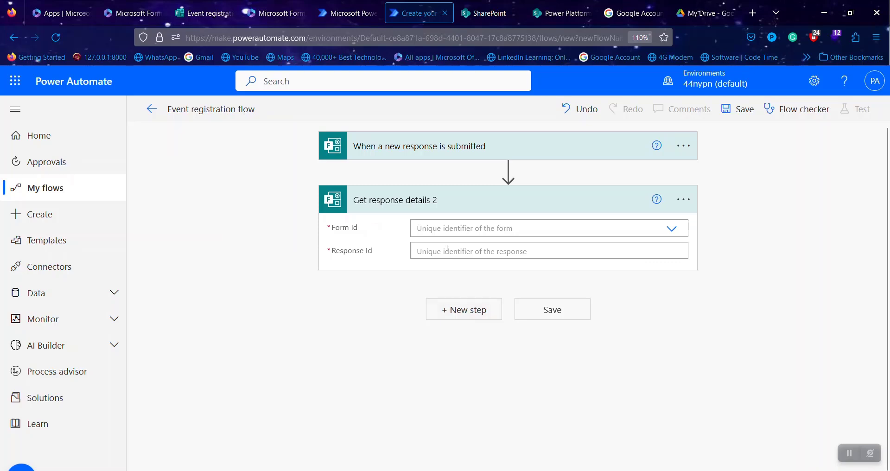
click(476, 225)
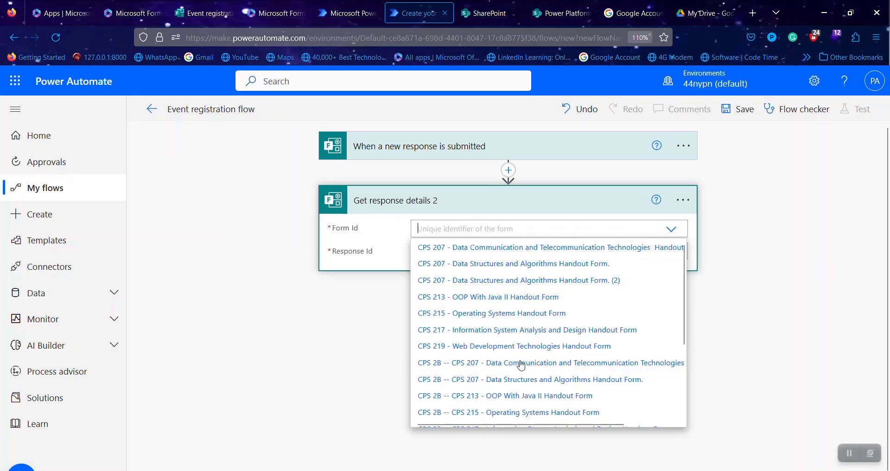
scroll(522, 364, down, 3)
click(485, 378)
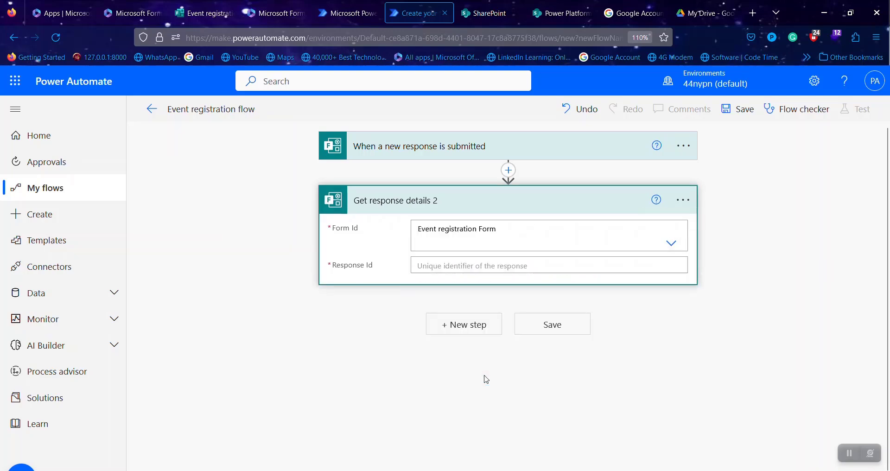
- Fill its Response Id with the trigger's Response Id and save the flow
click(513, 266)
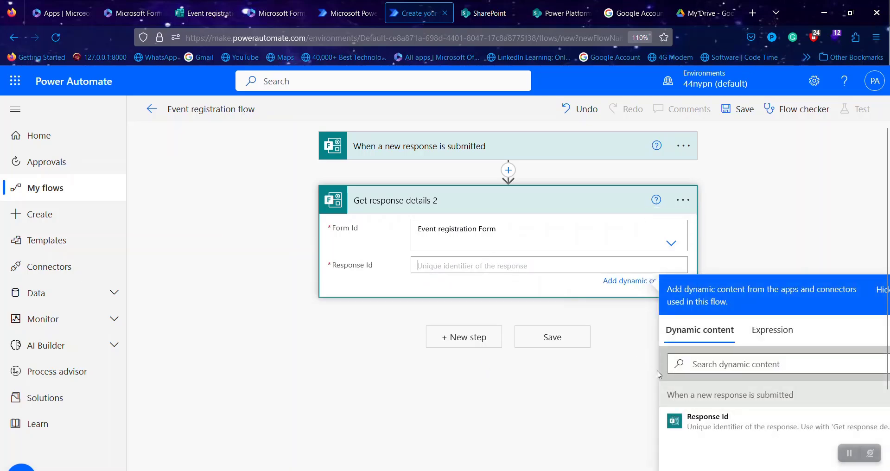
click(712, 427)
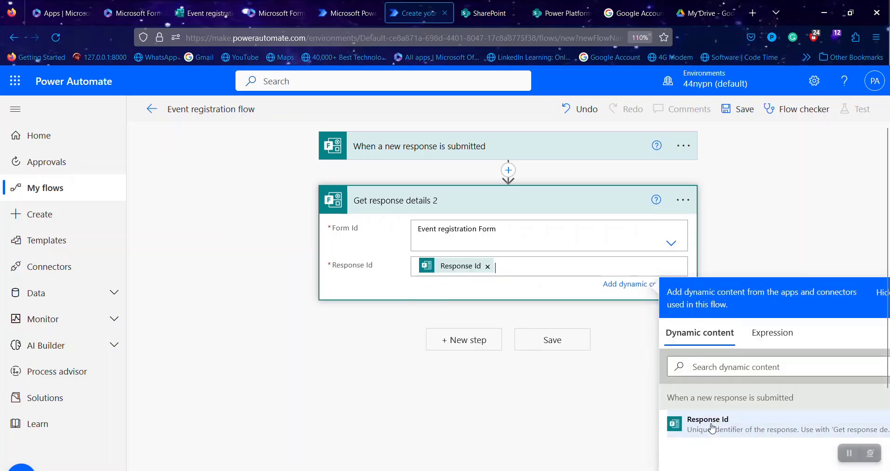
click(480, 412)
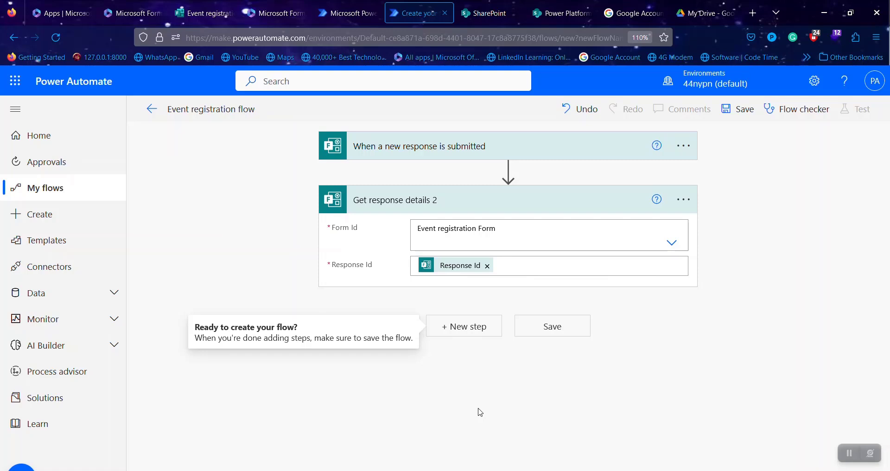
click(464, 329)
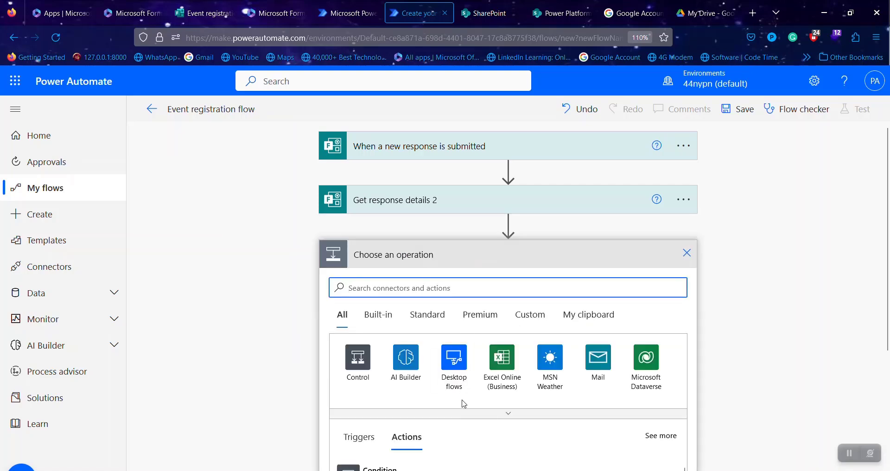
click(686, 258)
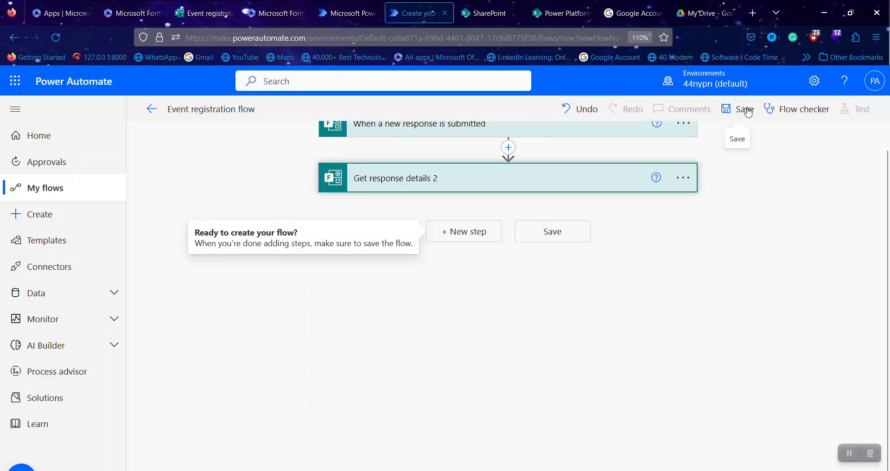
click(748, 112)
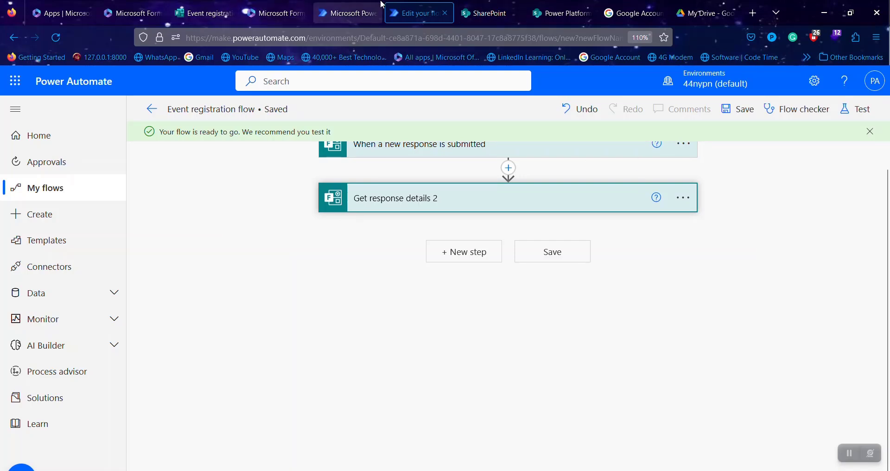
- Open the empty Event Registration Form list on the SharePoint site and begin adding a column
click(548, 14)
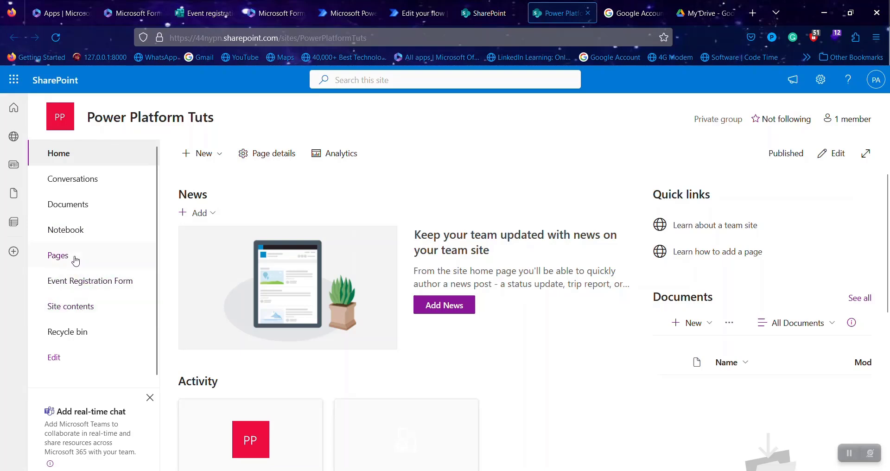
click(88, 294)
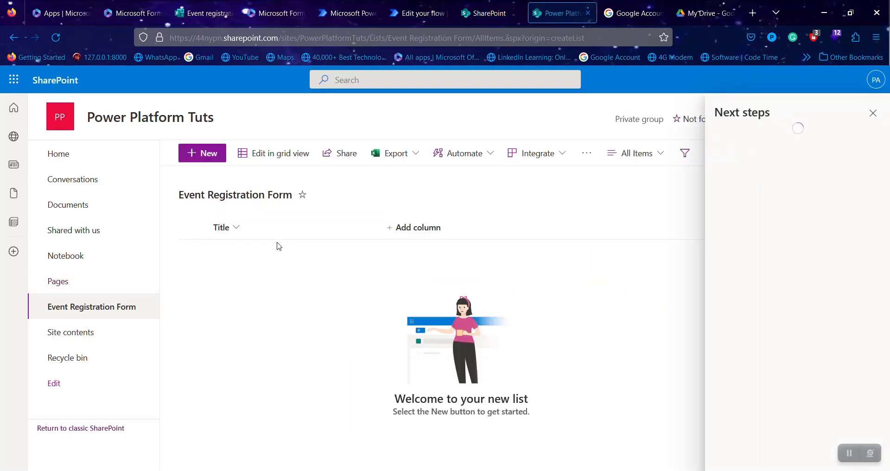
click(873, 113)
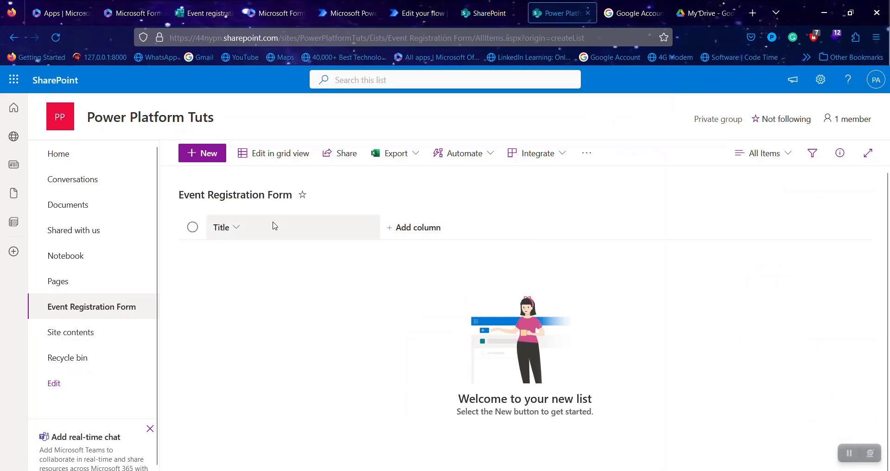
click(430, 230)
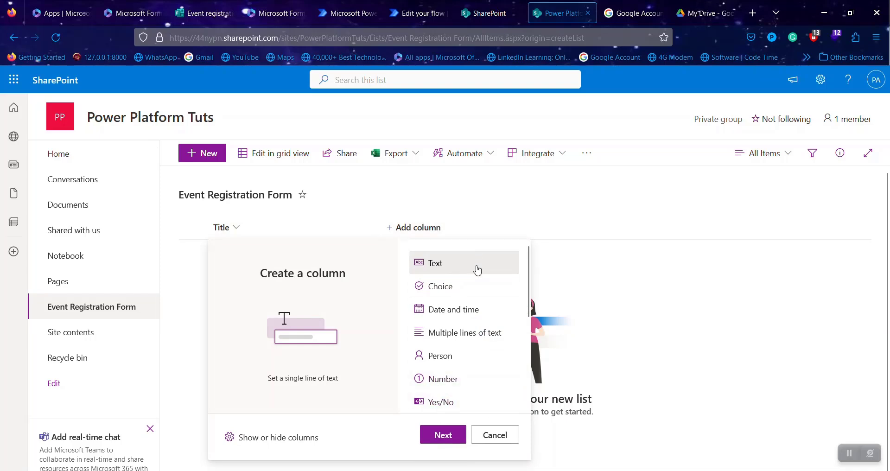
- Create a single-line text column named Full Name, described as Full Name, with no default value
click(436, 436)
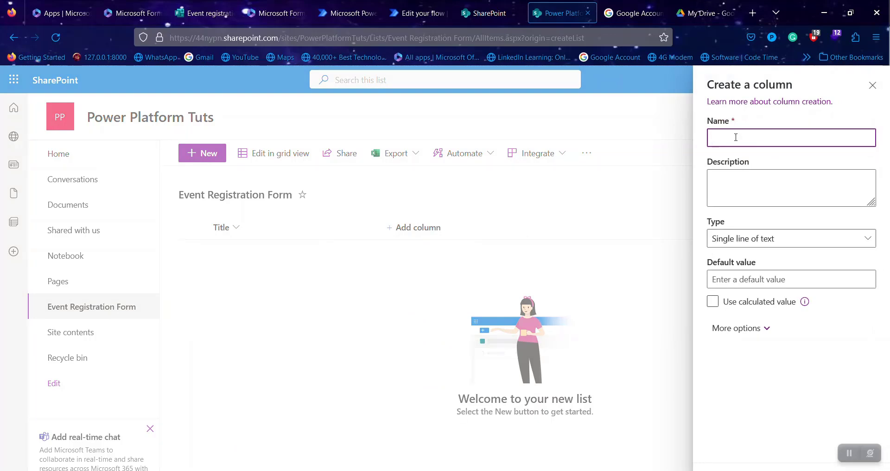
text(ll Name)
click(749, 185)
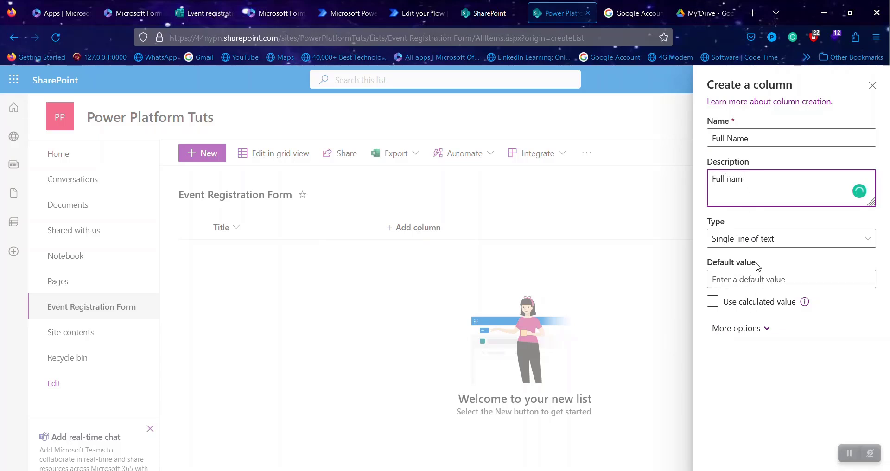
text(Full Name)
click(764, 284)
text(60)
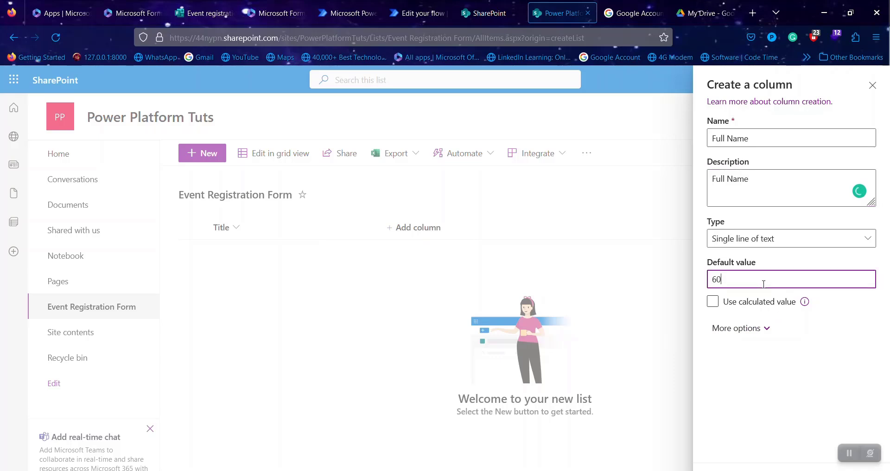
key(BackSpace)
key(BackSpace)
- Limit the Full Name column to a maximum of 60 characters
click(752, 330)
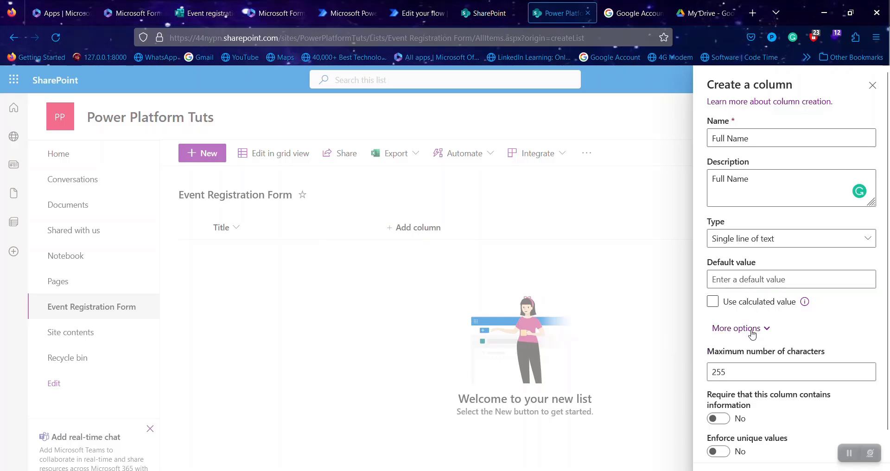
scroll(743, 305, down, 3)
click(742, 303)
key(BackSpace)
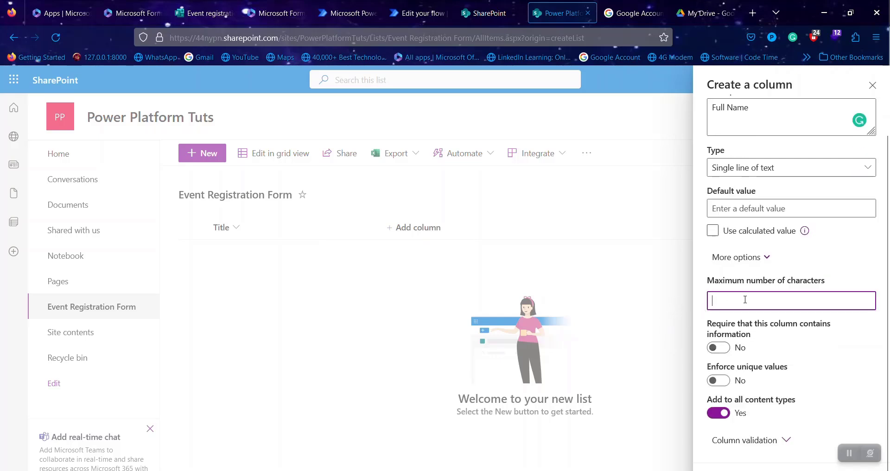
text(60)
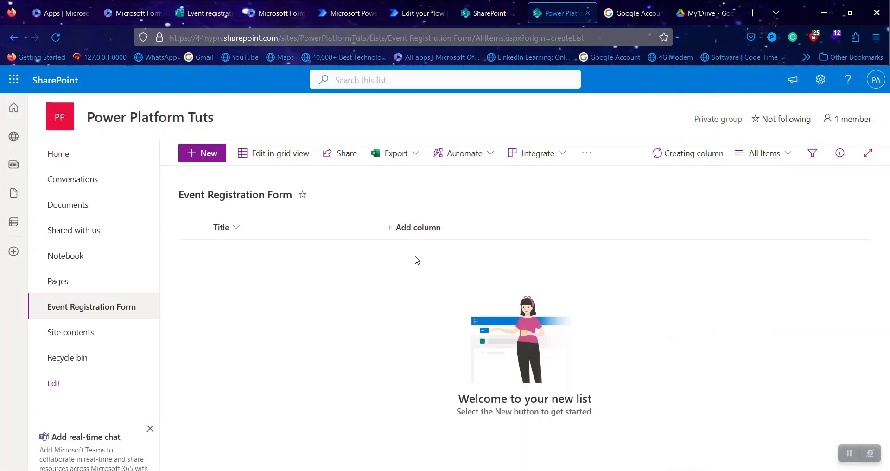
click(485, 227)
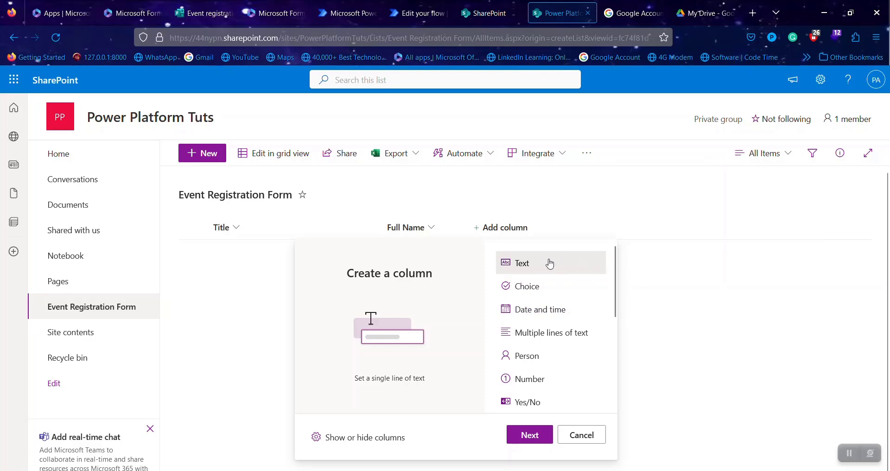
- Save a text column named Email Address with its character limit changed from 255 to 60
click(527, 434)
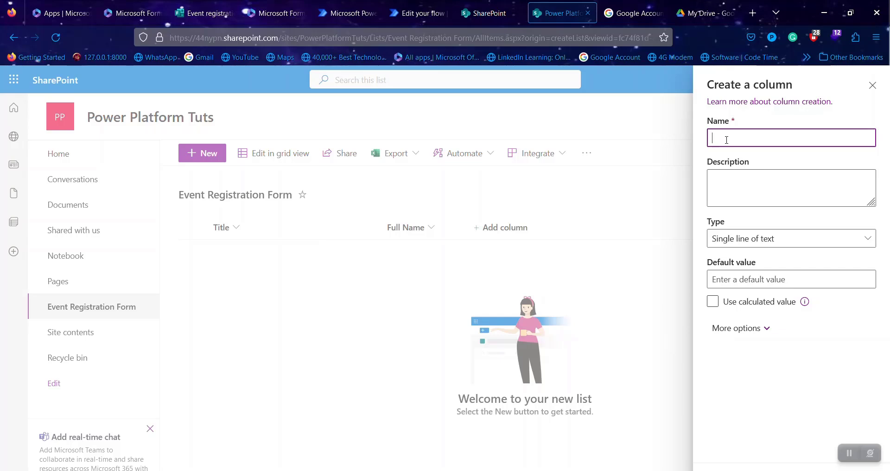
text(Email Address)
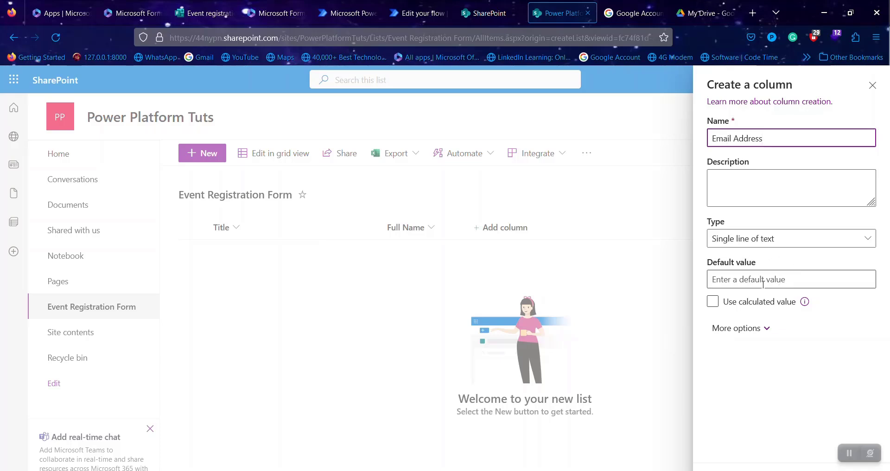
click(735, 328)
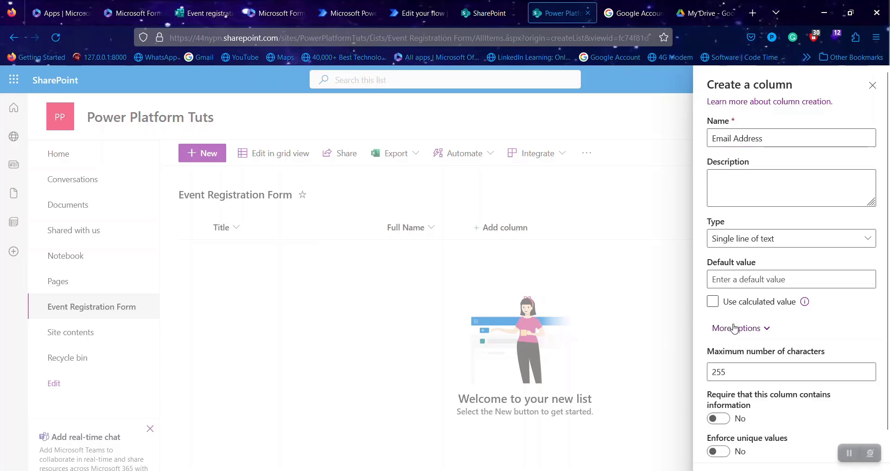
click(726, 377)
key(BackSpace)
key(BackSpace)
key(BackSpace)
text(60)
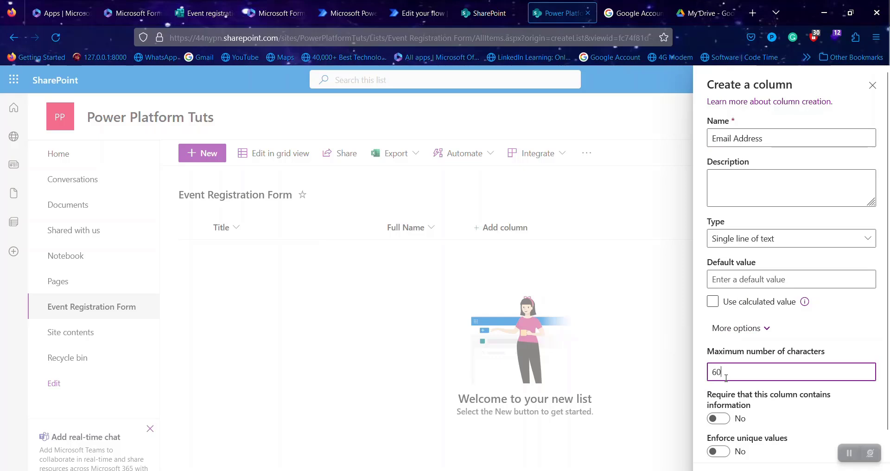
key(Tab)
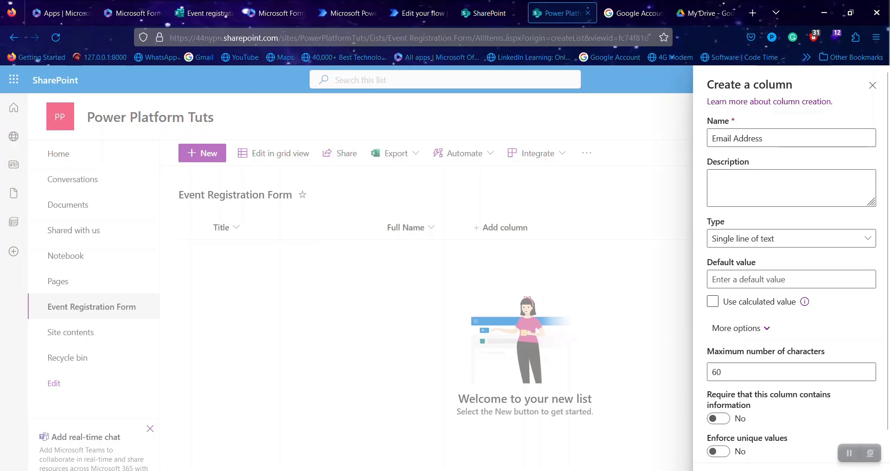
click(727, 470)
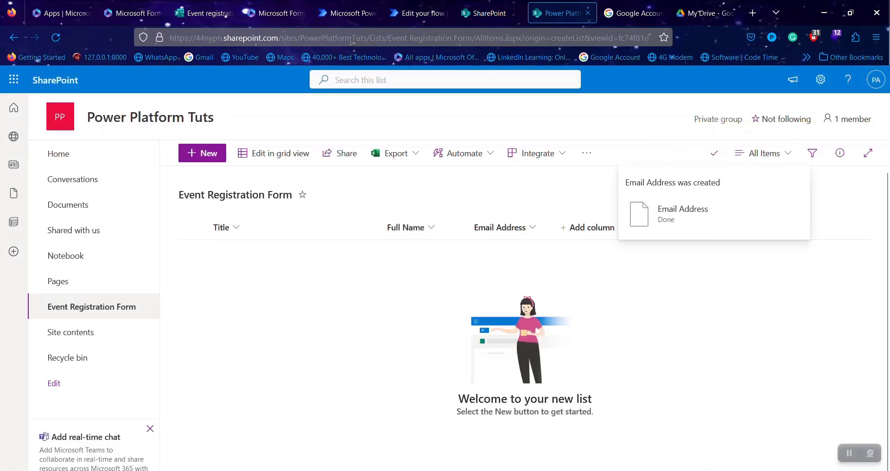
click(410, 12)
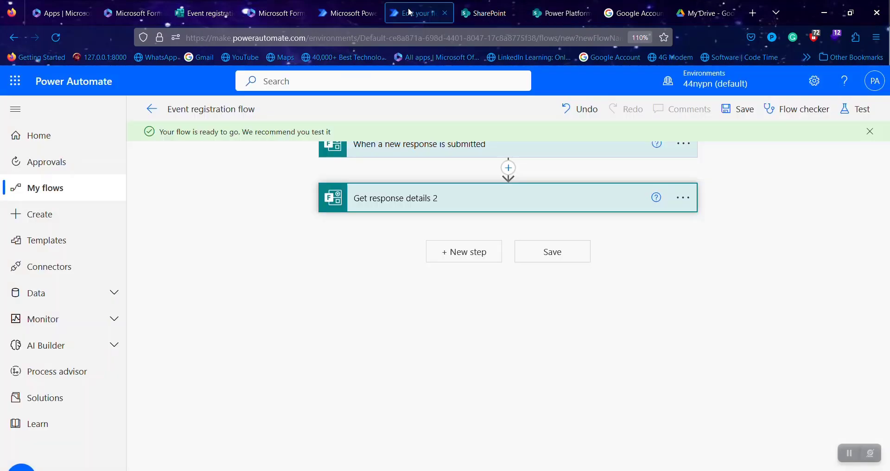
- Reload the flow editor and set the Forms trigger's form to Event registration Form
click(461, 261)
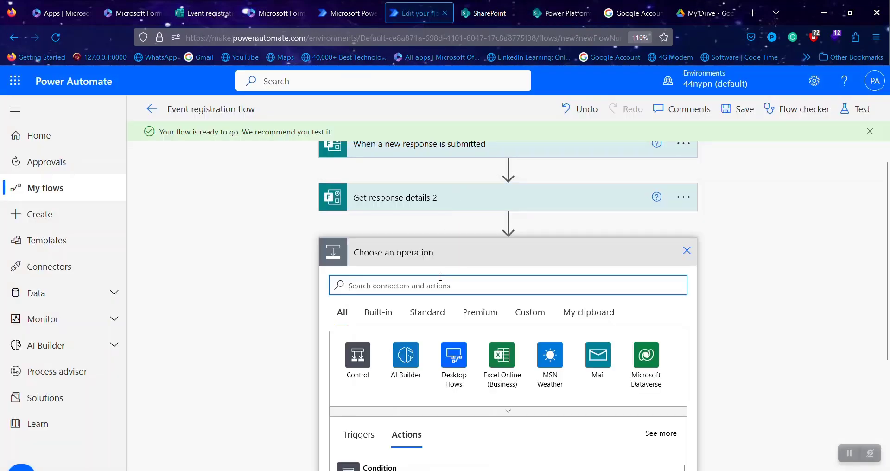
key(F5)
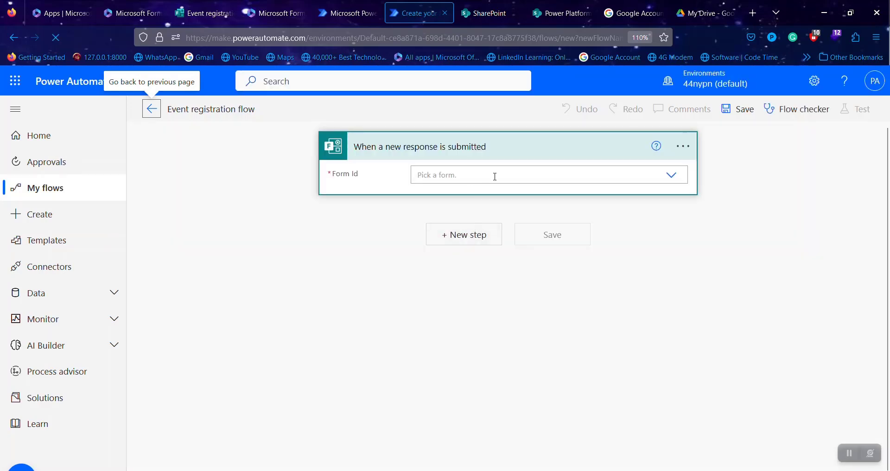
click(489, 176)
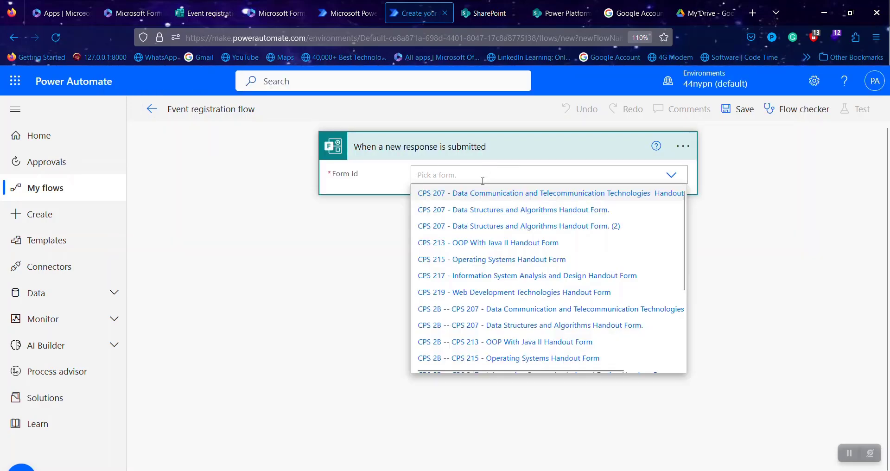
scroll(473, 321, down, 3)
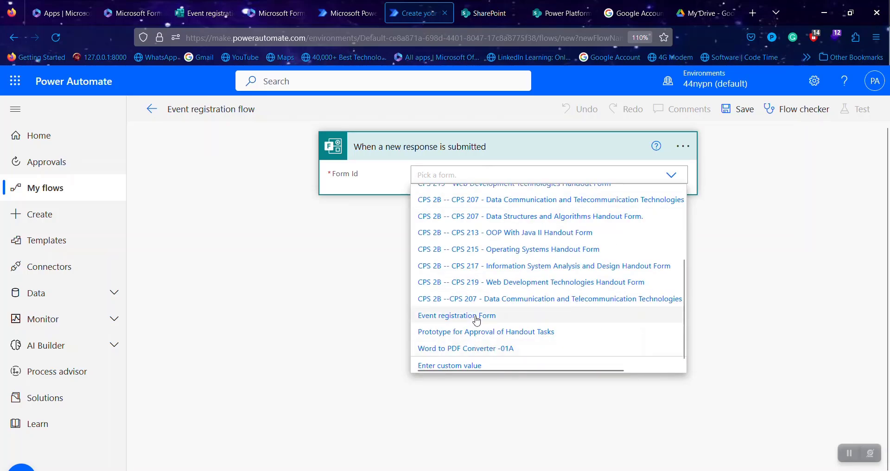
click(477, 320)
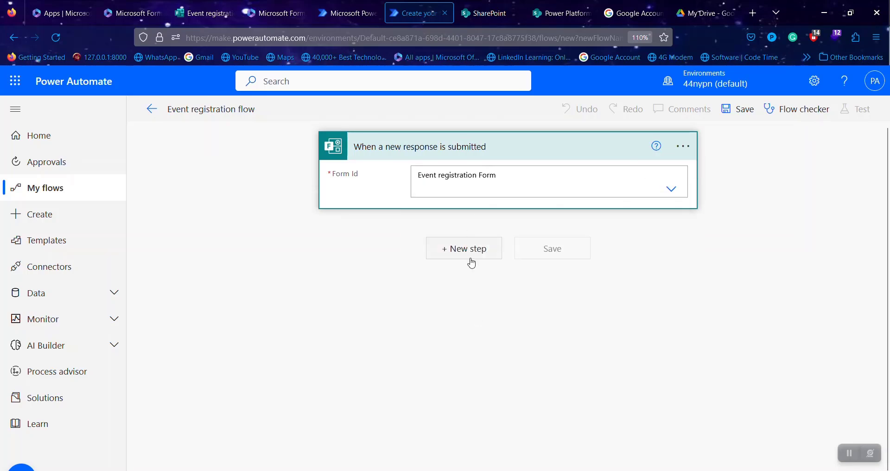
- Add Microsoft Forms Get response details using Event registration Form and the trigger's Response Id
click(465, 251)
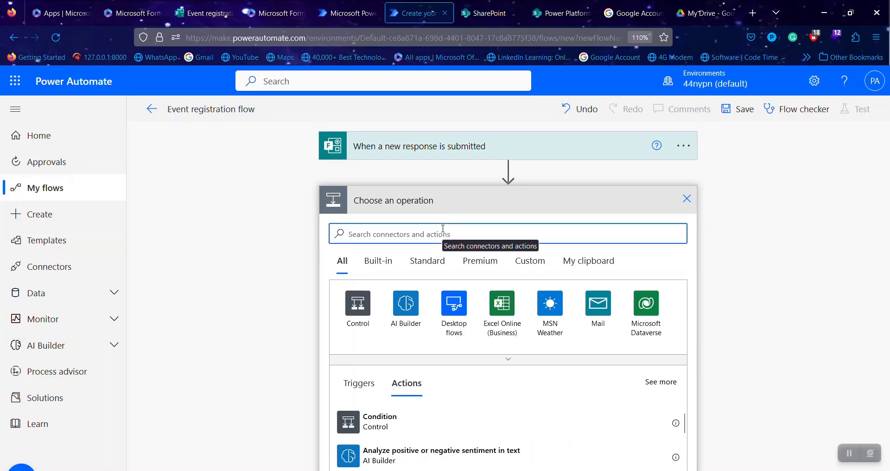
text(forms)
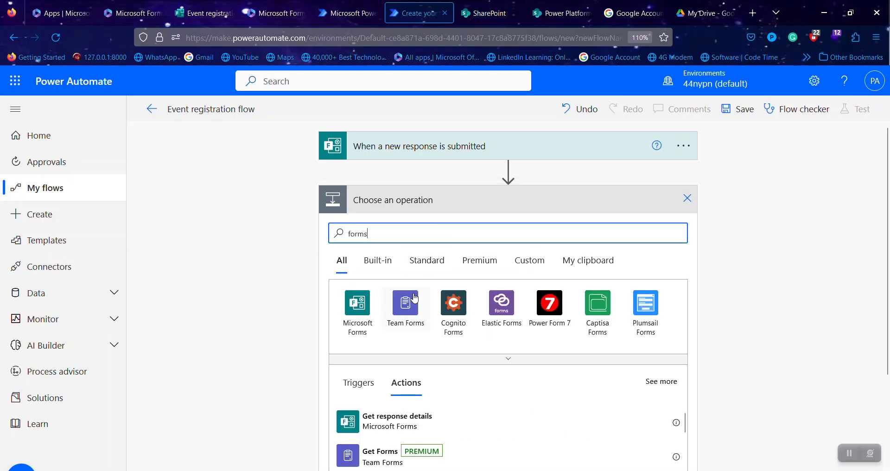
click(374, 311)
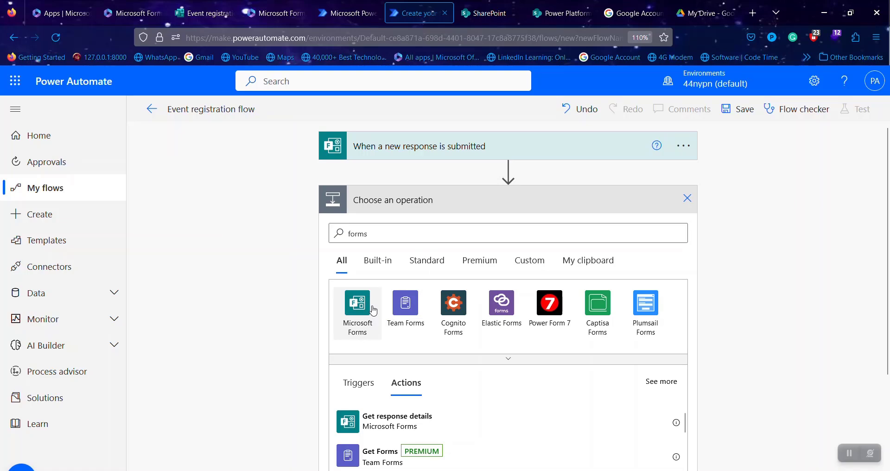
click(452, 309)
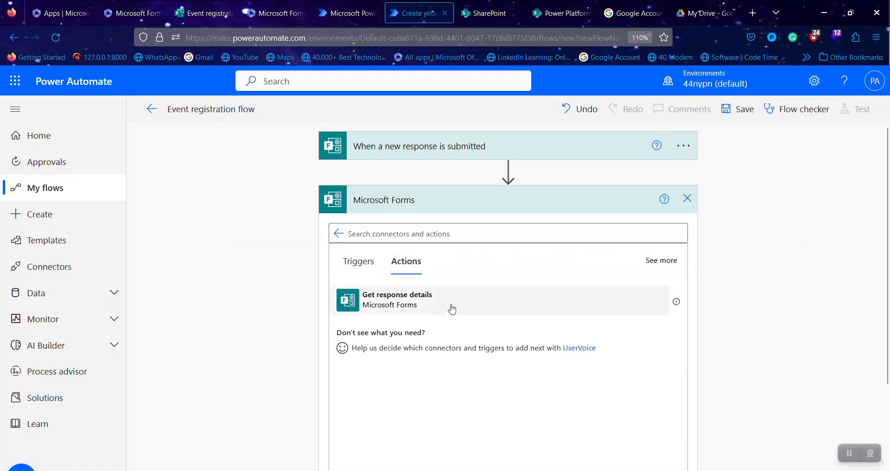
click(486, 225)
scroll(473, 366, down, 3)
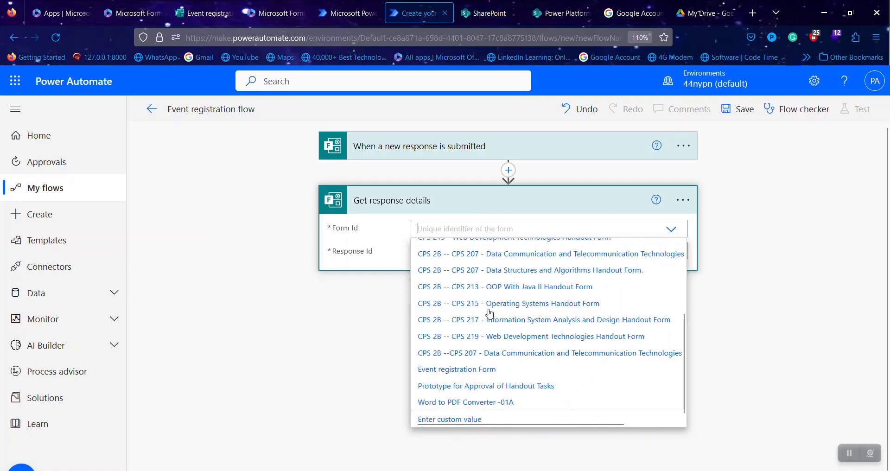
click(473, 370)
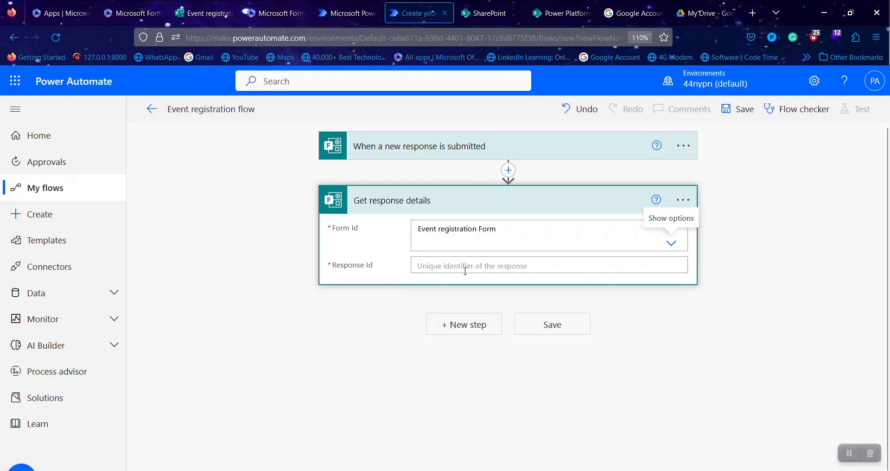
click(465, 266)
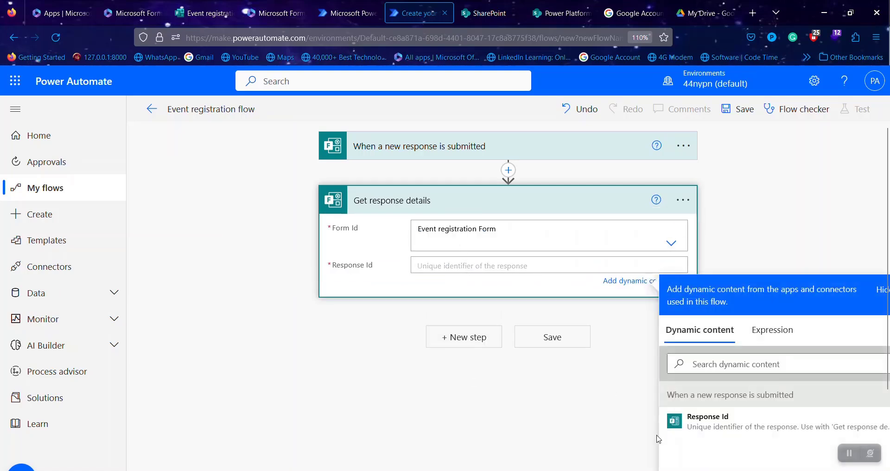
click(711, 429)
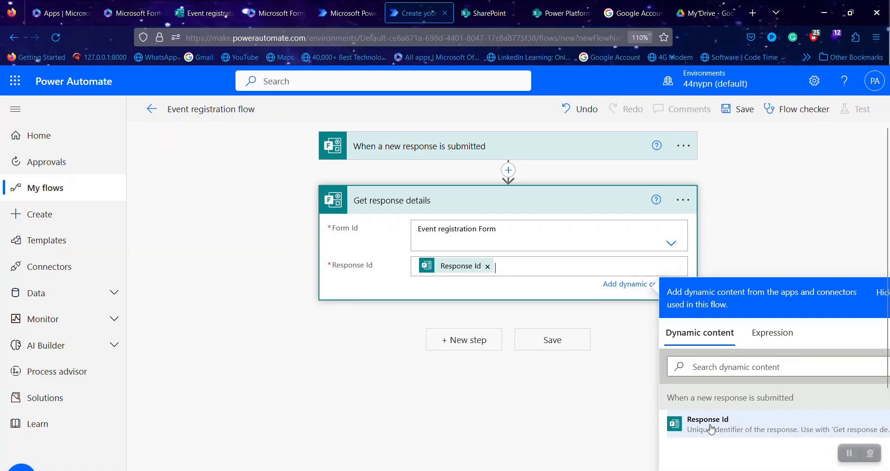
click(444, 383)
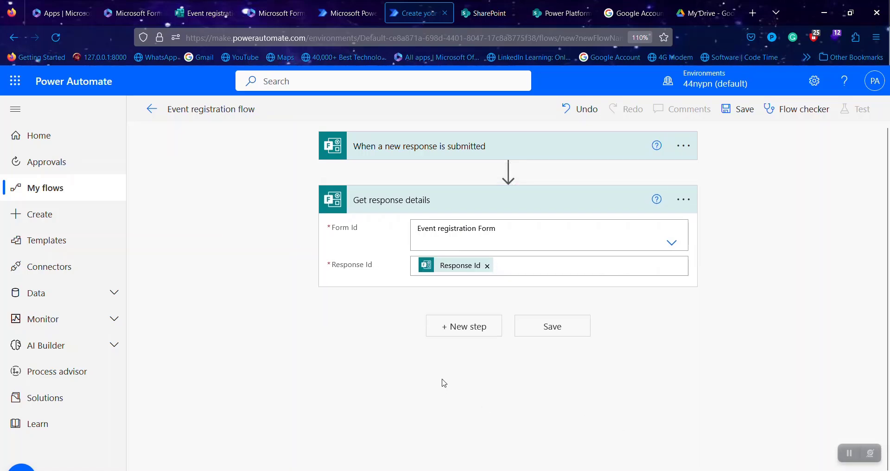
- Search 'outlook' and add the Office 365 Outlook Send an email (V2) action
click(461, 339)
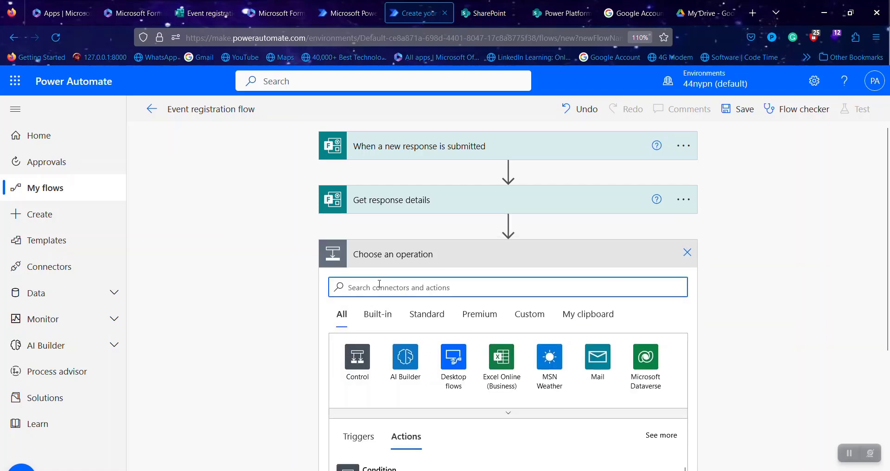
text(outlook)
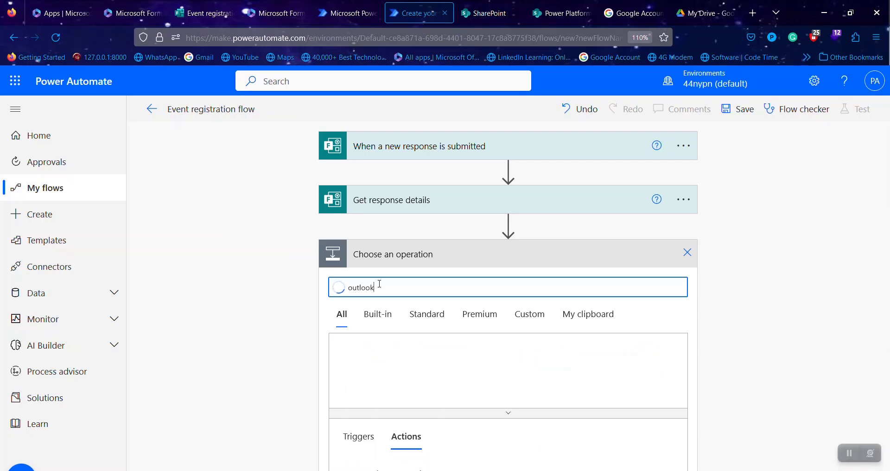
scroll(404, 362, down, 4)
scroll(452, 358, down, 3)
scroll(452, 358, up, 3)
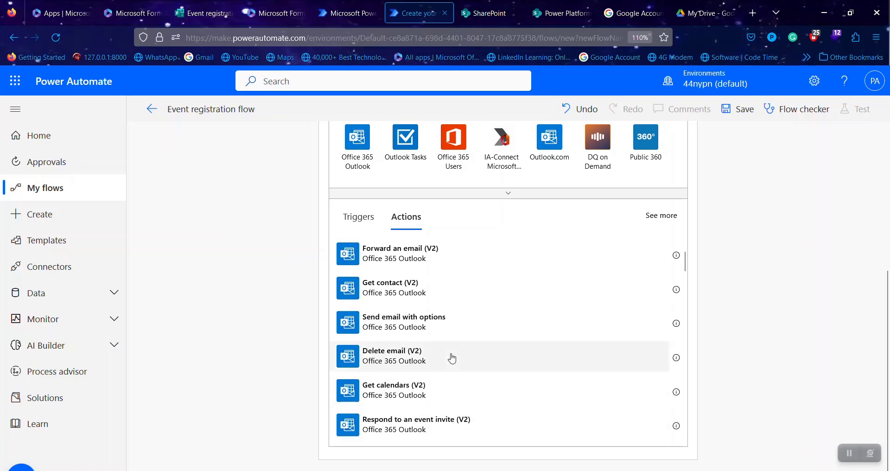
scroll(452, 358, up, 1)
scroll(452, 358, down, 3)
scroll(452, 358, down, 5)
scroll(453, 358, down, 4)
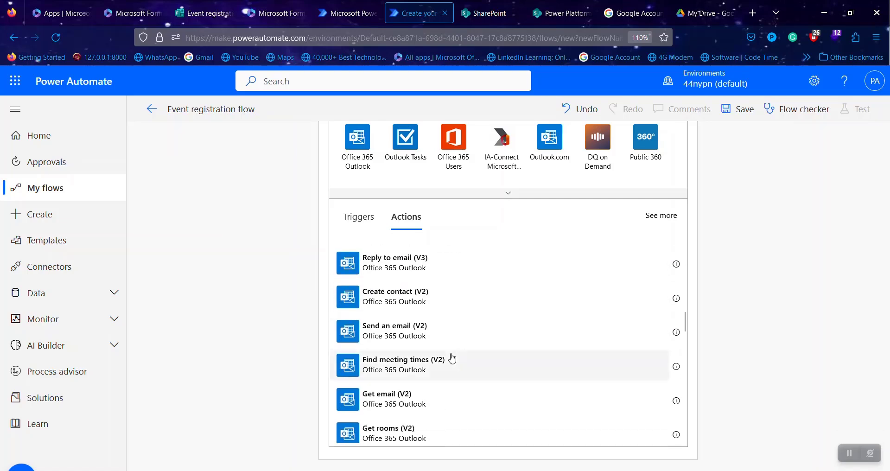
click(429, 343)
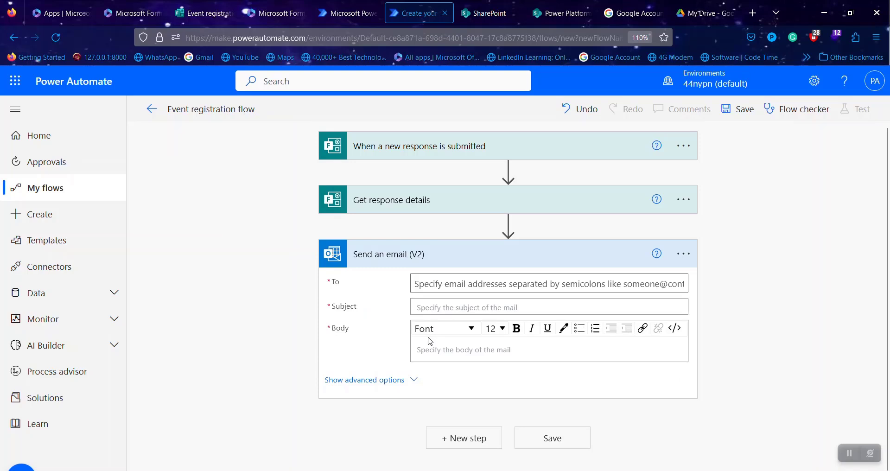
click(444, 283)
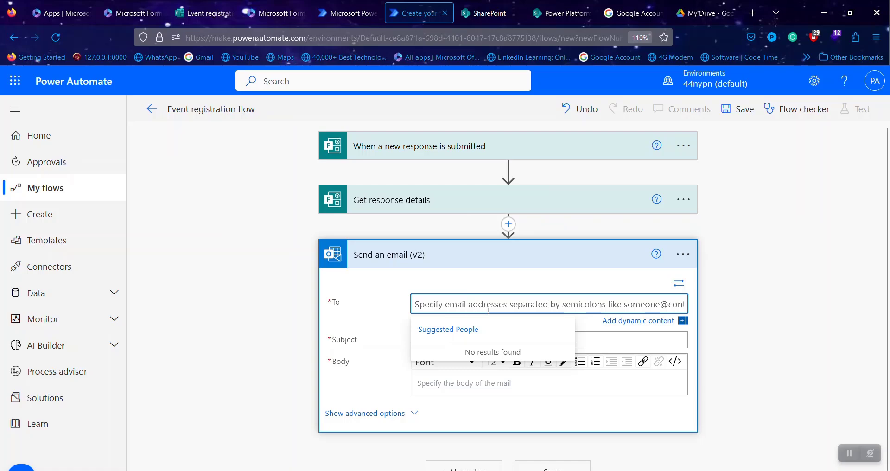
- Address the email to the form's Email Address with subject 'You've successfully registered for the event'
click(620, 321)
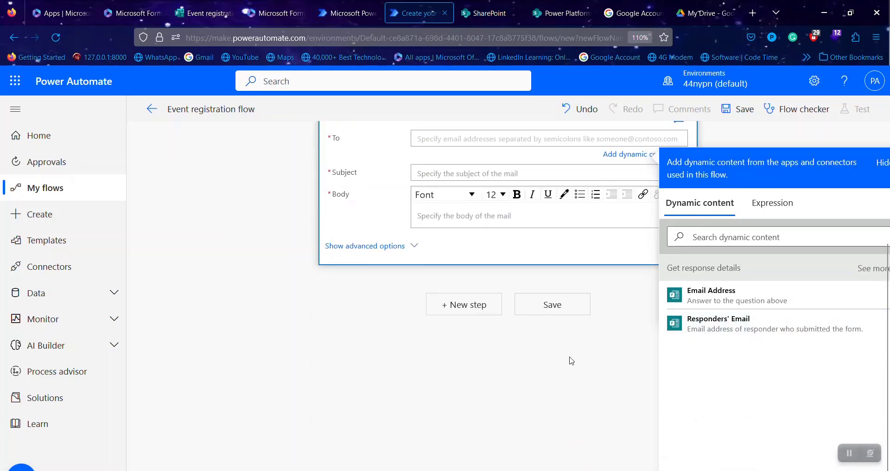
scroll(556, 366, up, 1)
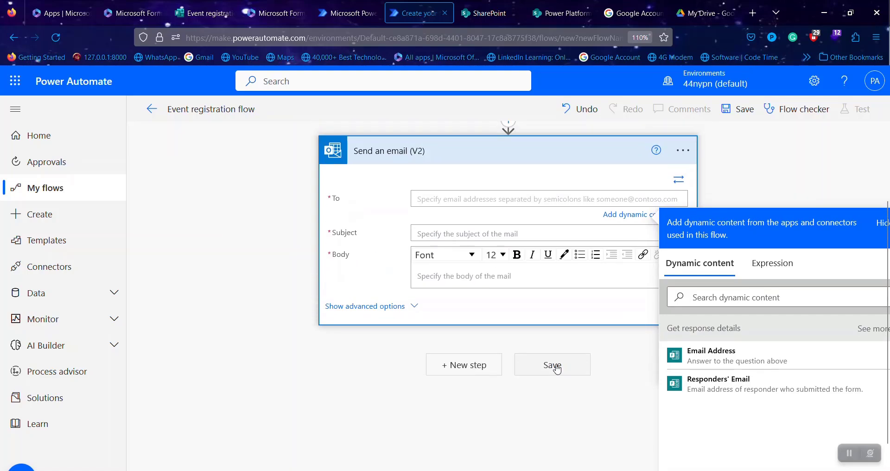
click(686, 359)
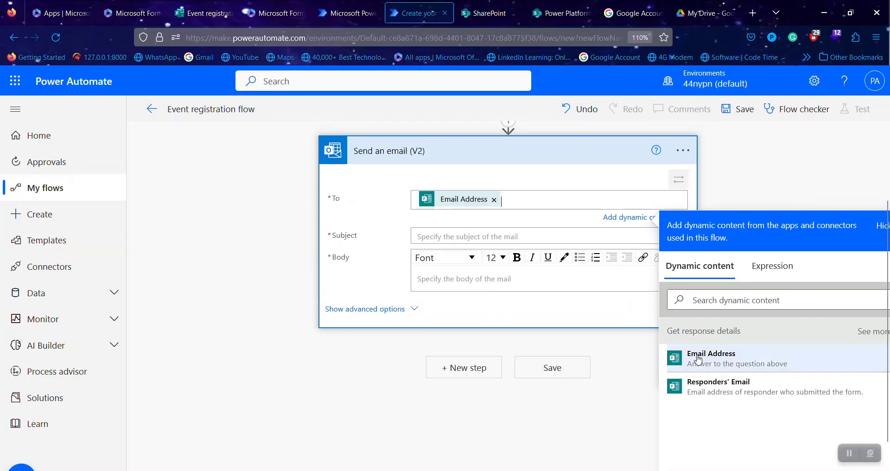
click(475, 236)
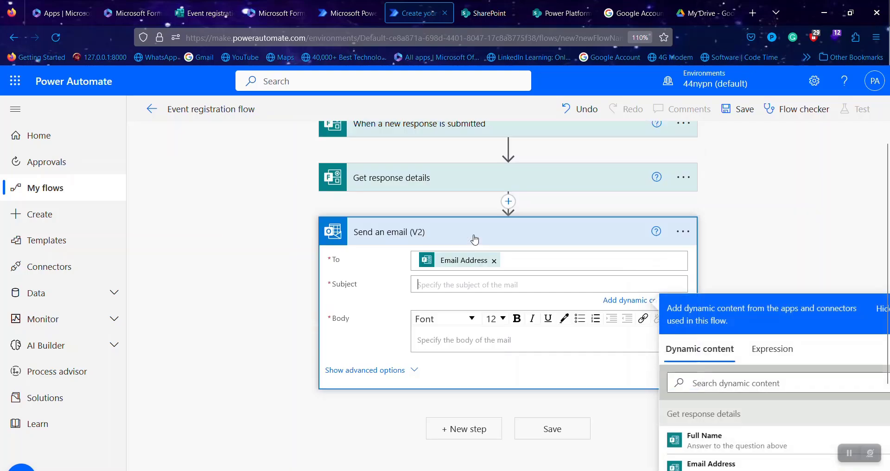
text(You)
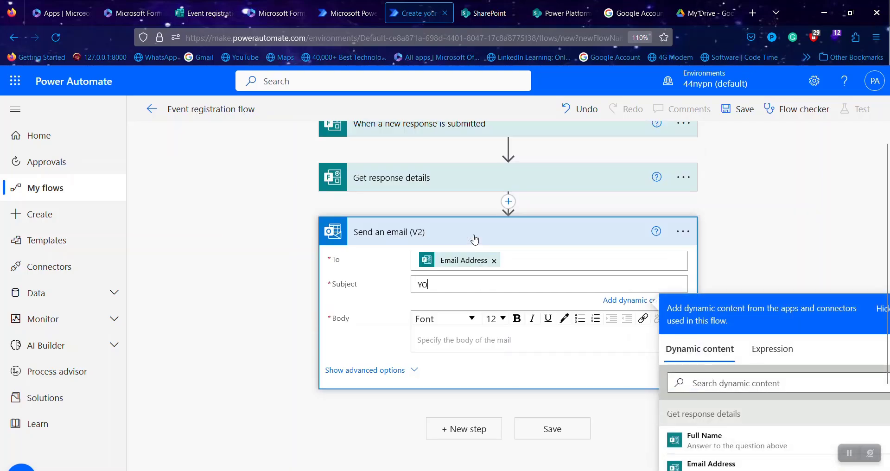
key(BackSpace)
key(BackSpace)
key(BackSpace)
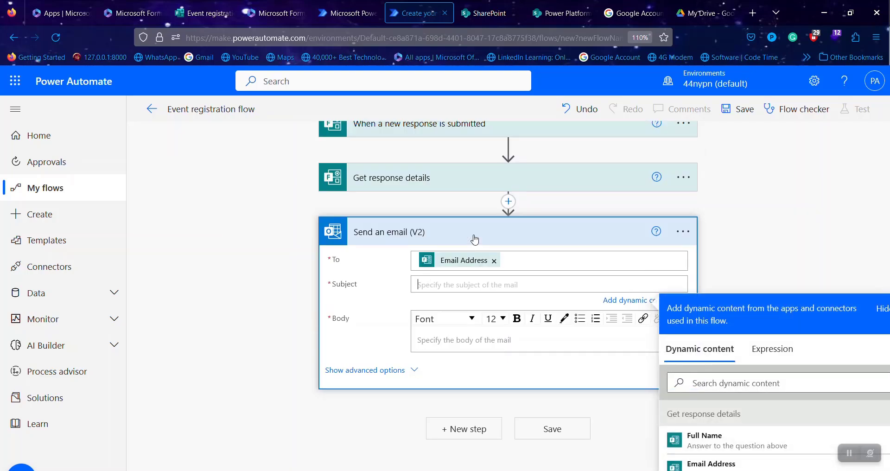
text(You've successfully)
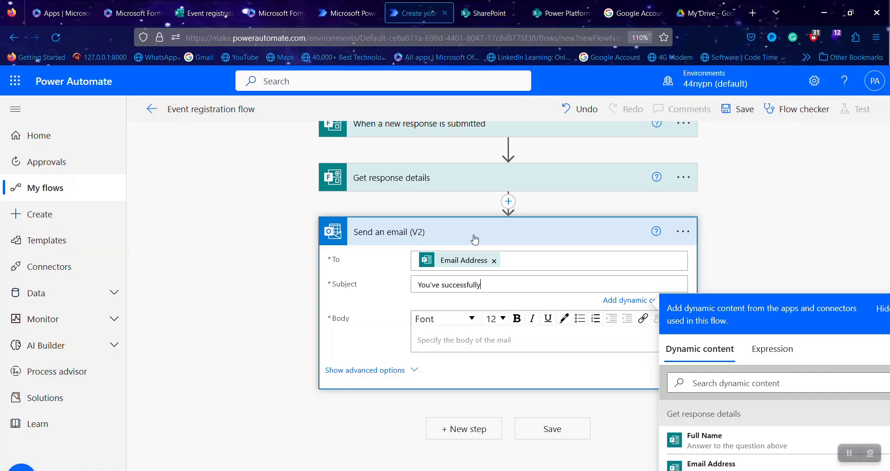
text( registered for the event)
- Begin the email body with the greeting 'Hello'
click(451, 337)
text(heloo)
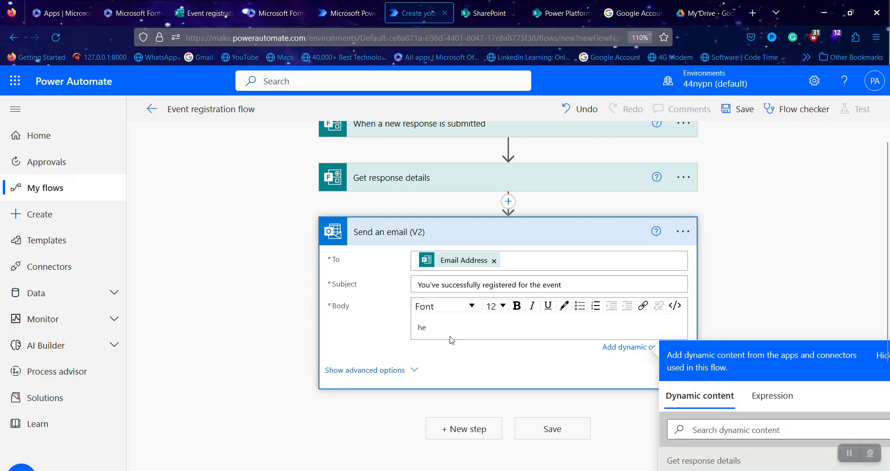
key(BackSpace)
key(BackSpace)
key(BackSpace)
key(BackSpace)
key(BackSpace)
text(H)
- Insert the respondent's Full Name after Hello and start a new body line
scroll(510, 341, down, 3)
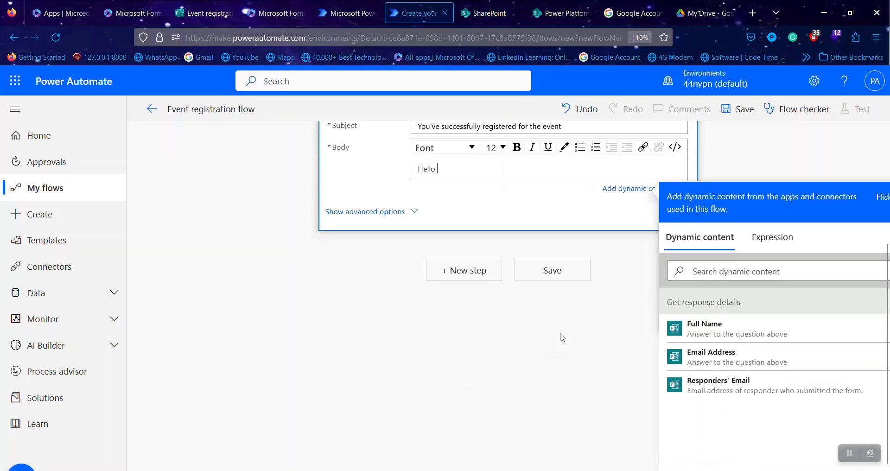
click(694, 329)
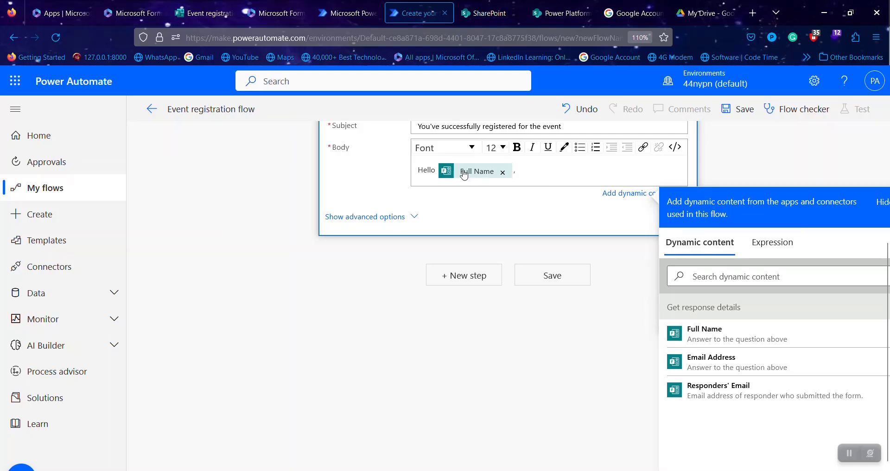
drag(505, 176, 451, 179)
drag(522, 173, 453, 181)
drag(520, 169, 457, 174)
click(526, 170)
drag(527, 171, 459, 173)
drag(526, 172, 443, 178)
drag(522, 167, 440, 161)
drag(526, 170, 458, 171)
key(Return)
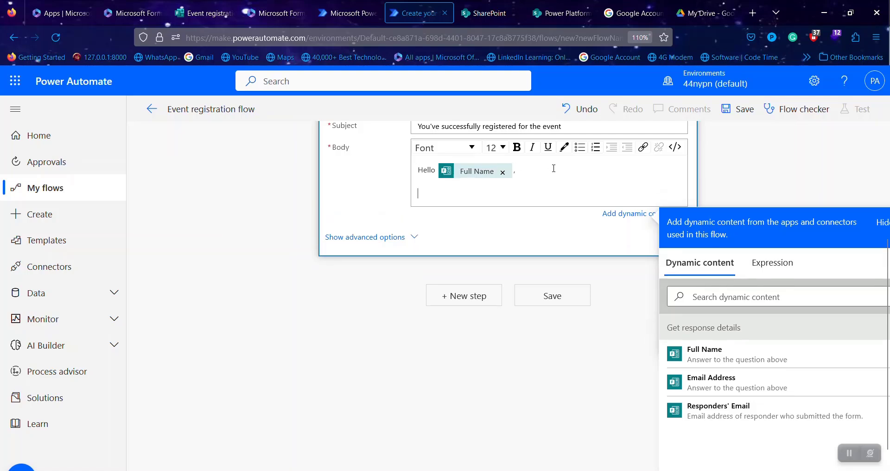
- Paste the subject sentence with a period into the body, then add 'Thank you' below
scroll(554, 168, up, 2)
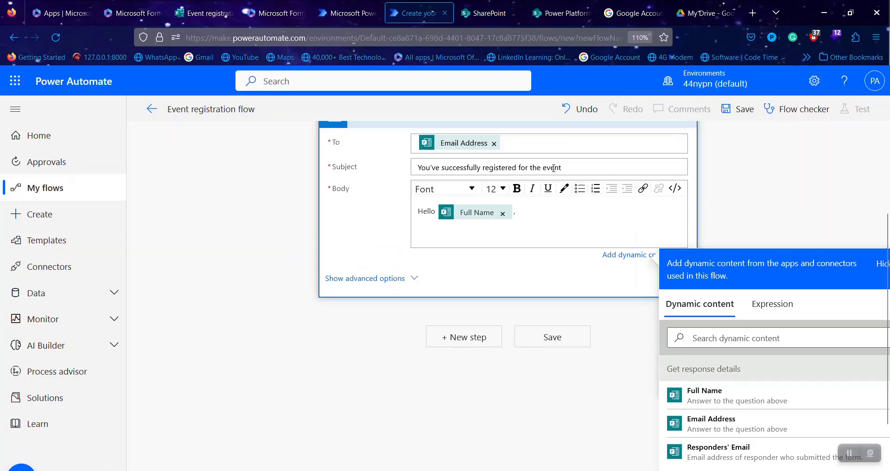
triple_click(591, 181)
key(ctrl+c)
scroll(406, 204, up, 4)
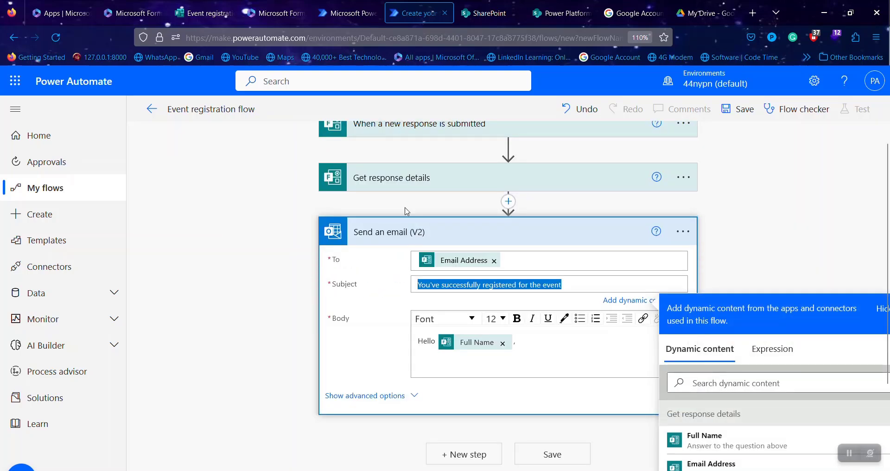
click(463, 366)
key(ctrl+v)
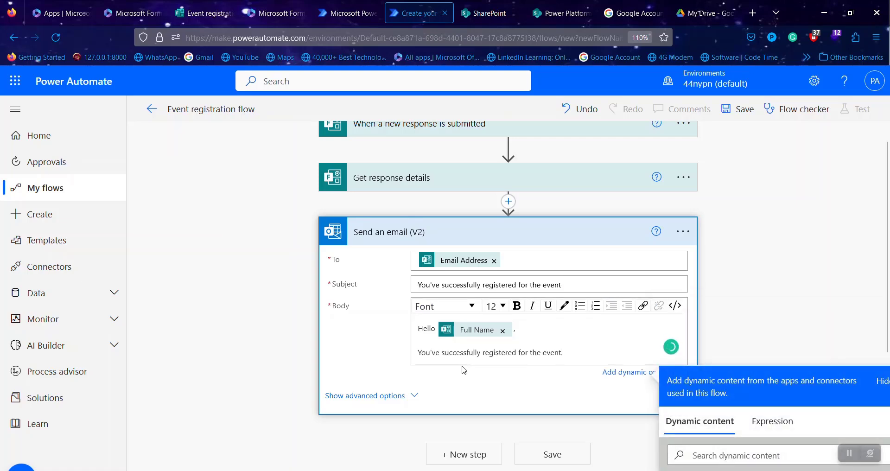
text(.)
key(Return)
text(Than)
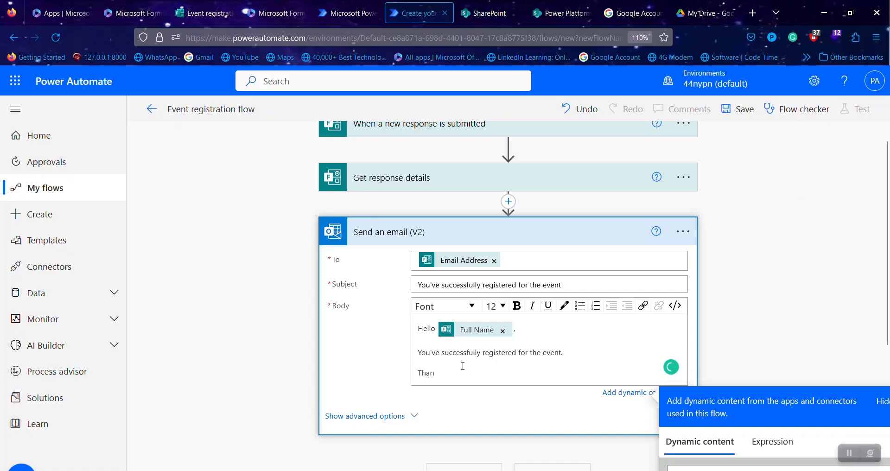
text(k you)
scroll(464, 369, down, 5)
scroll(463, 370, up, 2)
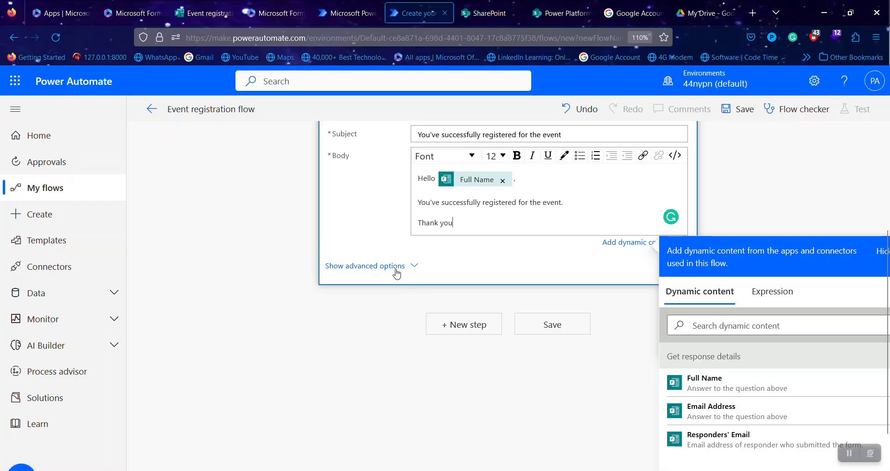
- Search 'sharepoint' in a new step after the email and browse the SharePoint connector's actions
click(460, 325)
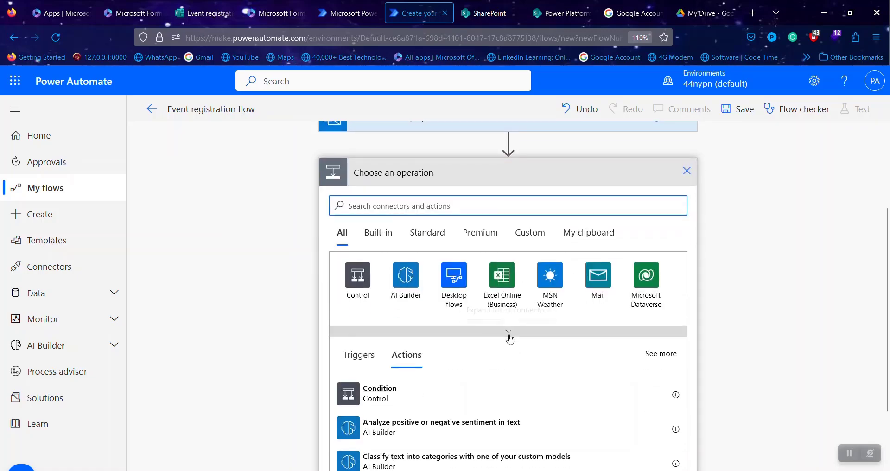
scroll(510, 337, up, 2)
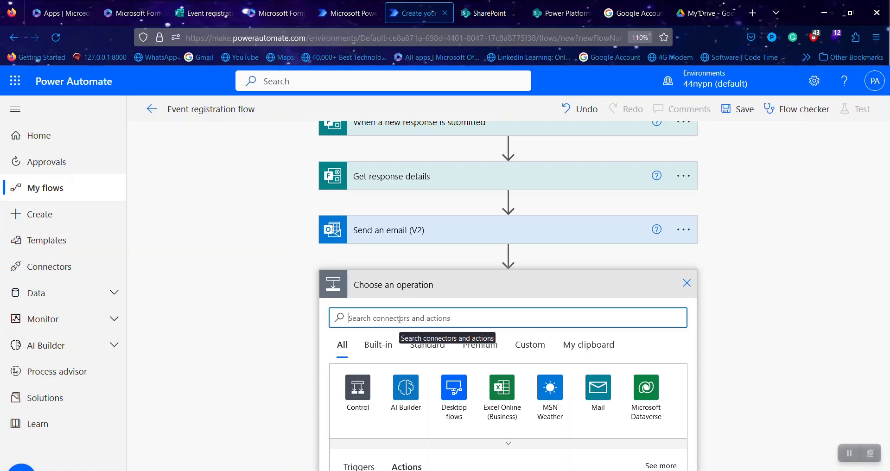
text(dha)
key(BackSpace)
key(BackSpace)
key(BackSpace)
text(sharepoint)
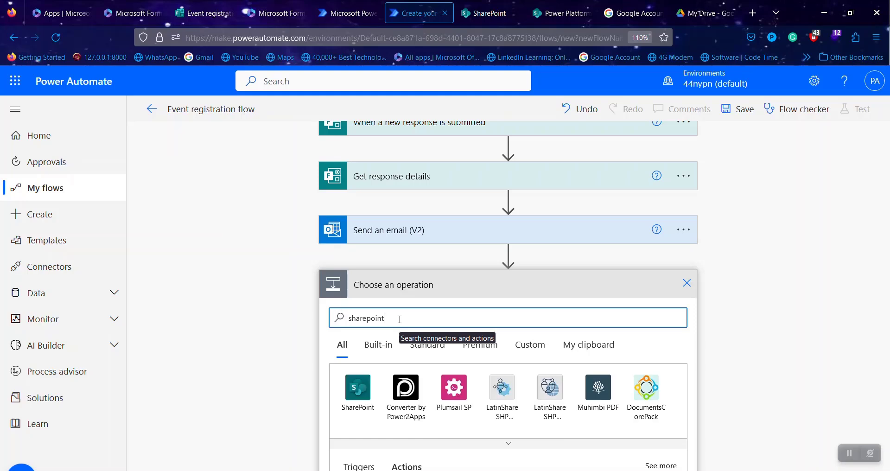
click(361, 389)
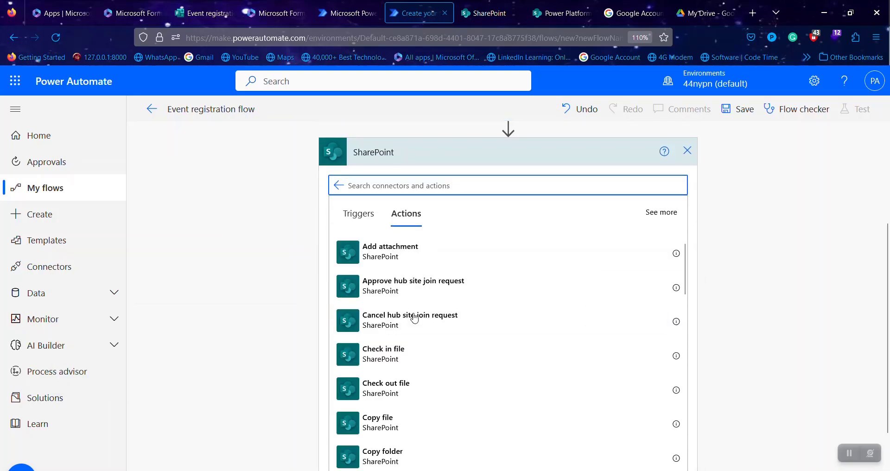
scroll(444, 356, down, 3)
scroll(443, 356, up, 2)
scroll(444, 355, down, 2)
scroll(444, 355, down, 4)
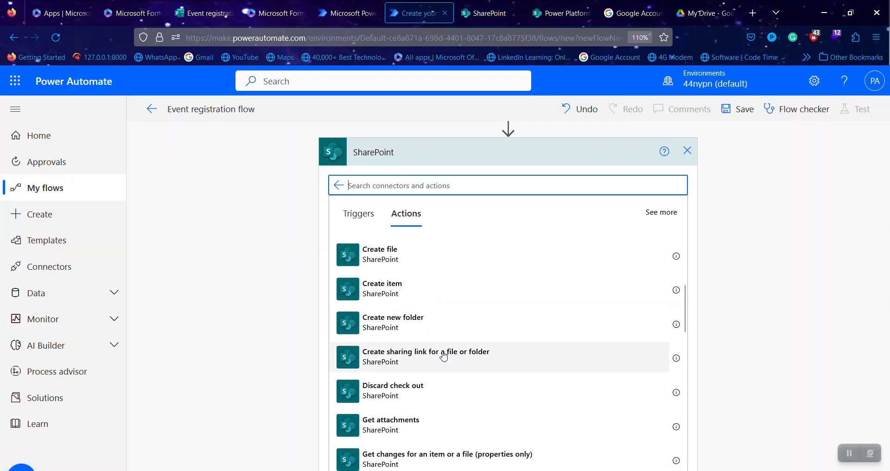
scroll(444, 355, up, 1)
click(459, 326)
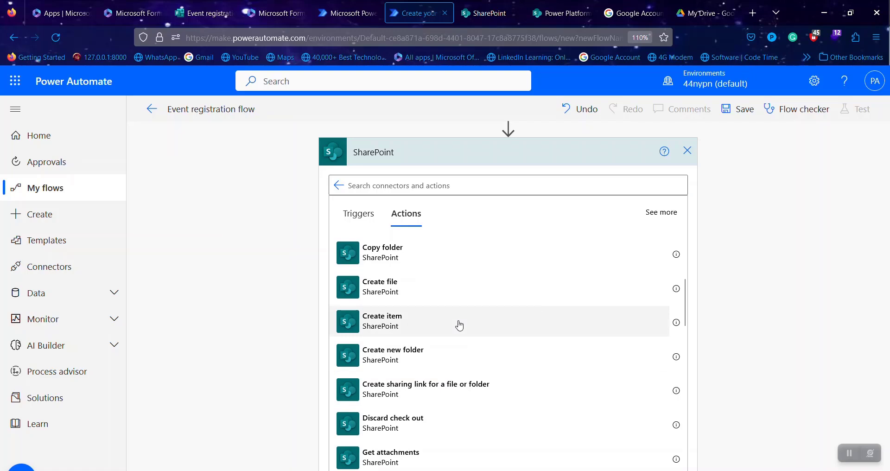
- Add SharePoint Create item with site Power Platform Tuts and list Event Registration Form
click(459, 326)
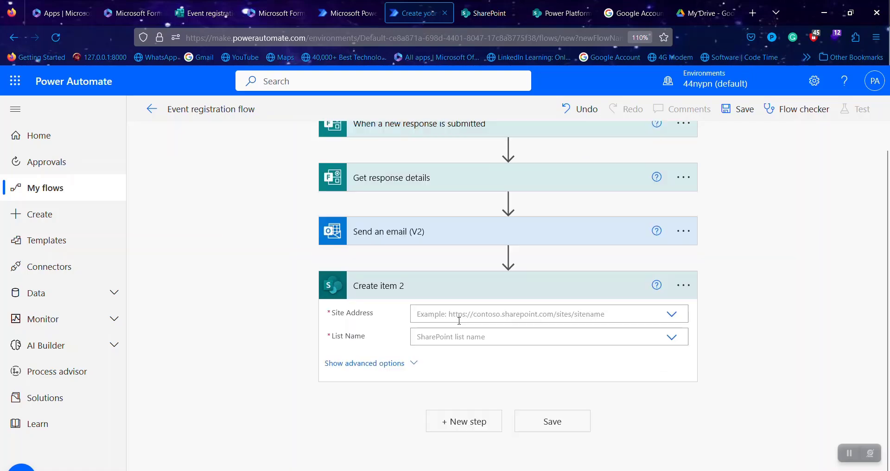
click(672, 315)
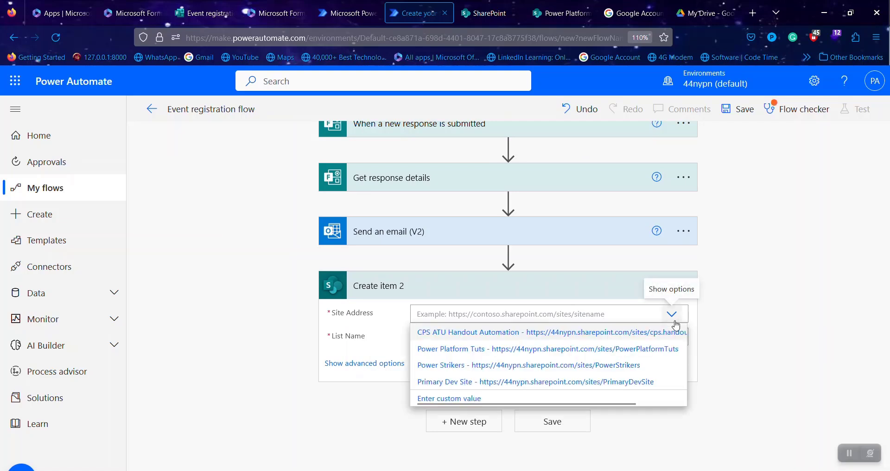
click(585, 352)
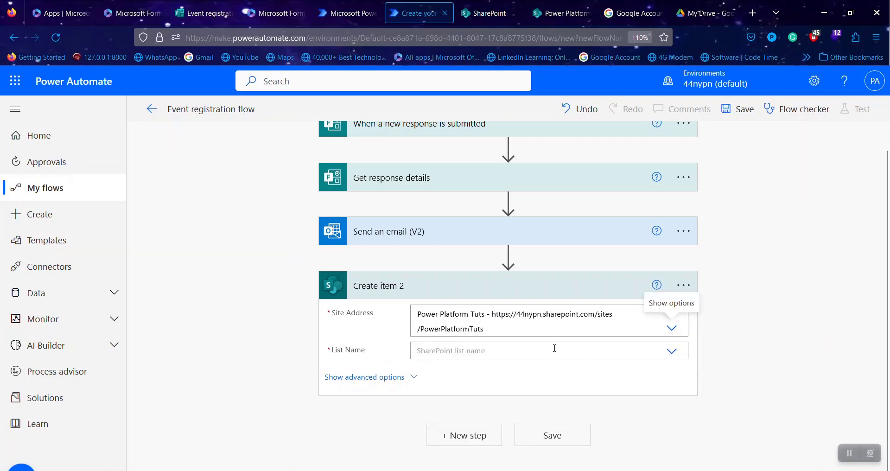
click(673, 353)
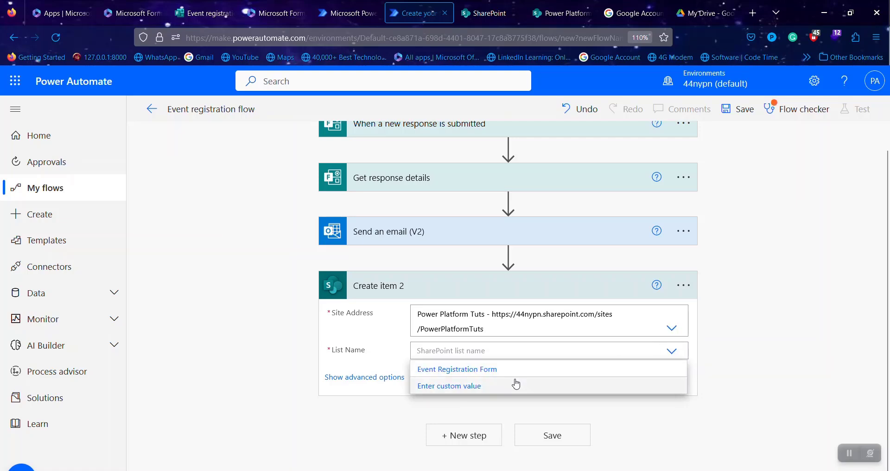
click(516, 378)
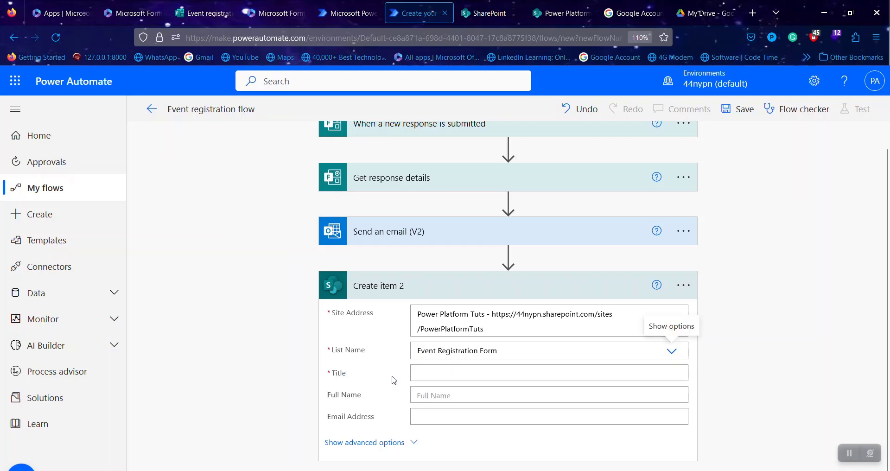
scroll(393, 380, down, 1)
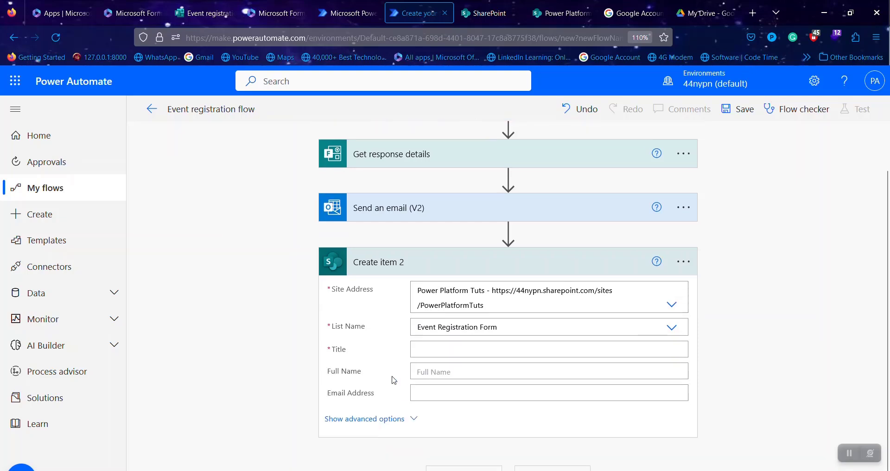
click(465, 371)
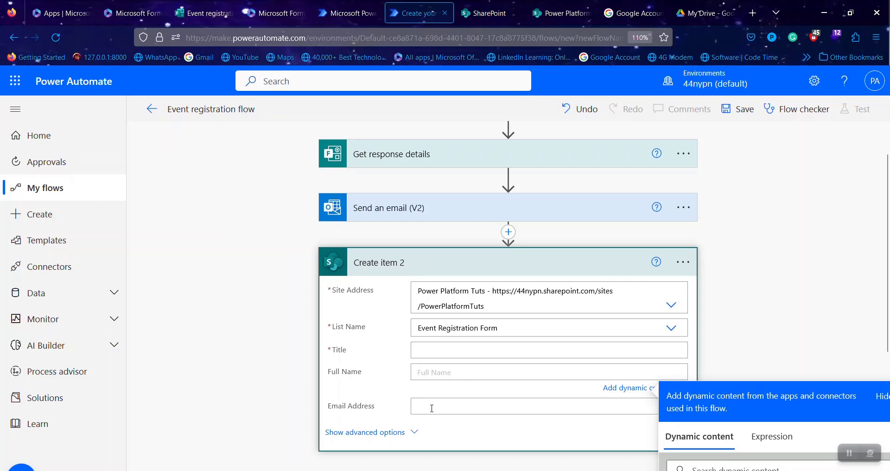
- Fill the Title field with the Response Id followed by the Submission time
click(430, 347)
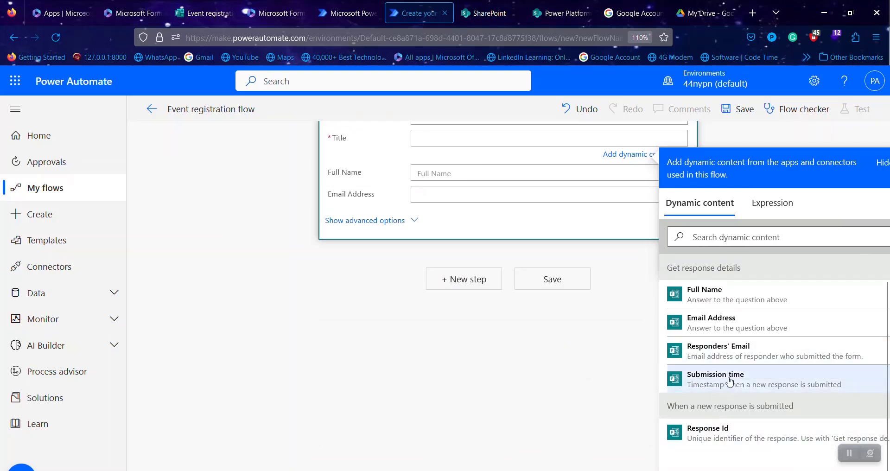
click(723, 432)
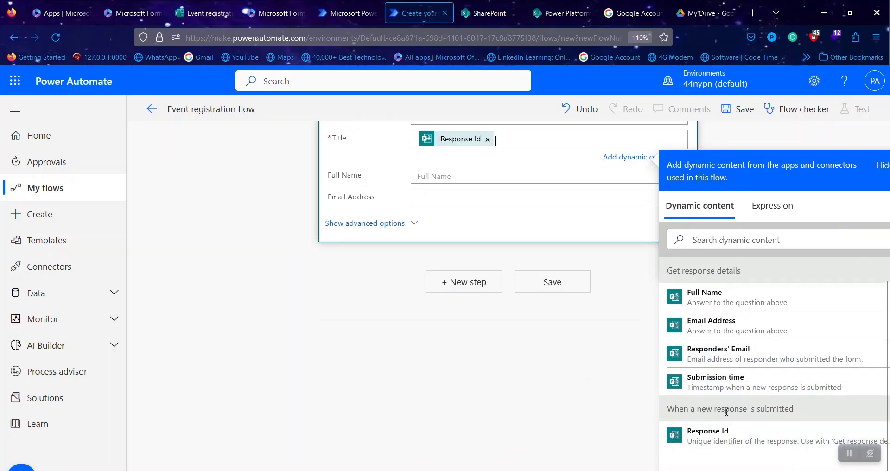
click(756, 380)
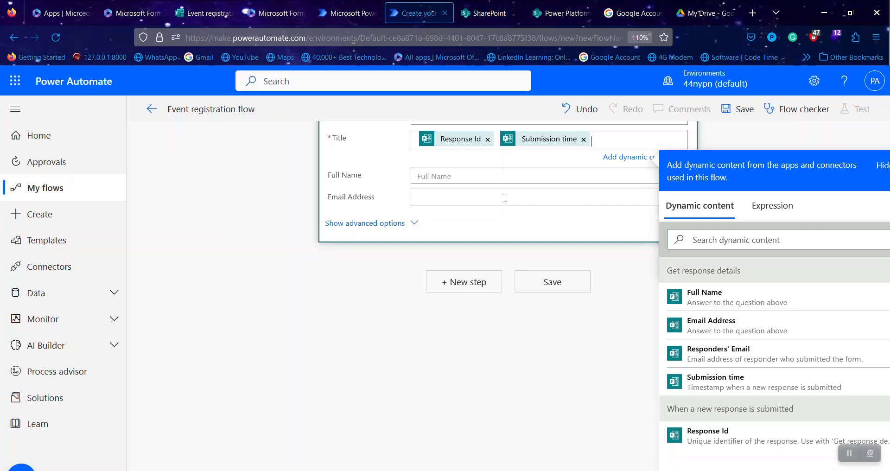
- Map the form's Full Name and Email Address answers into the matching Create item fields
click(487, 176)
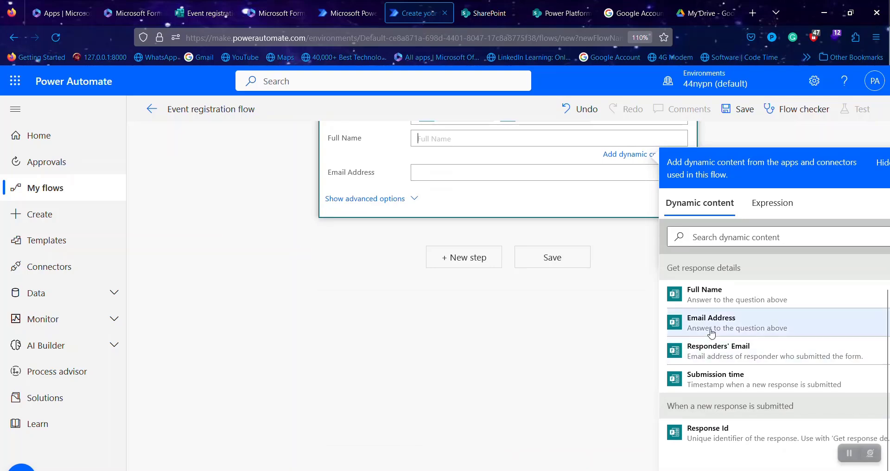
click(722, 301)
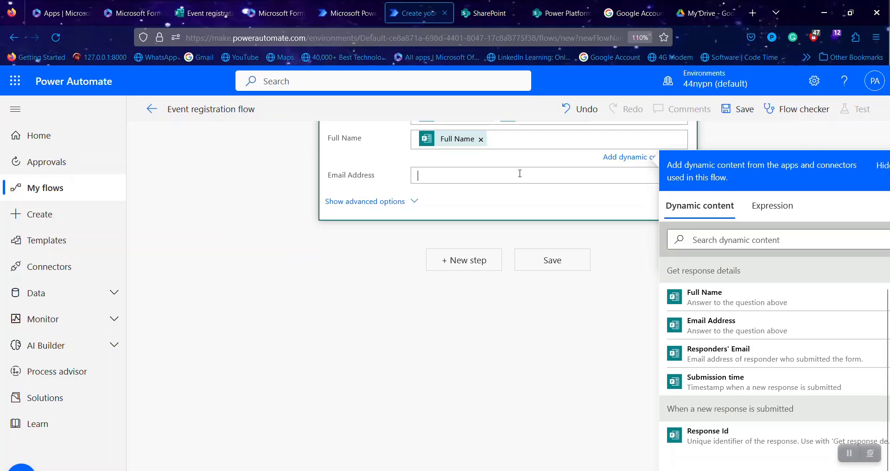
scroll(616, 298, up, 5)
scroll(622, 302, down, 5)
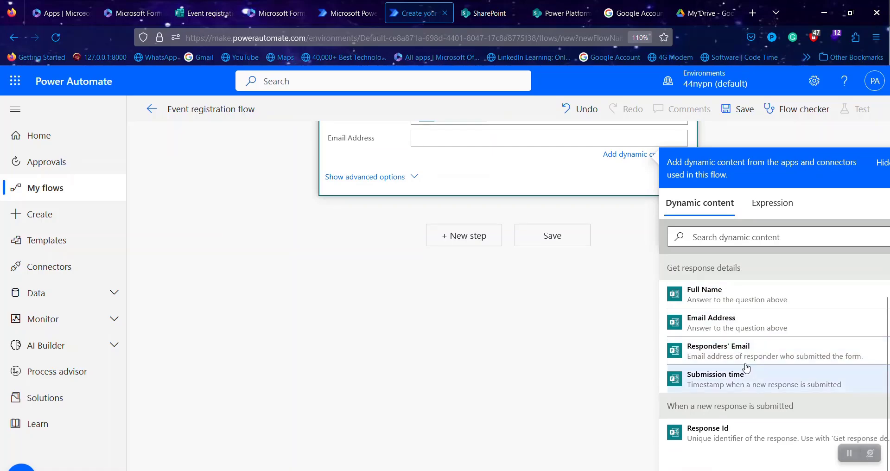
click(731, 324)
scroll(522, 332, up, 3)
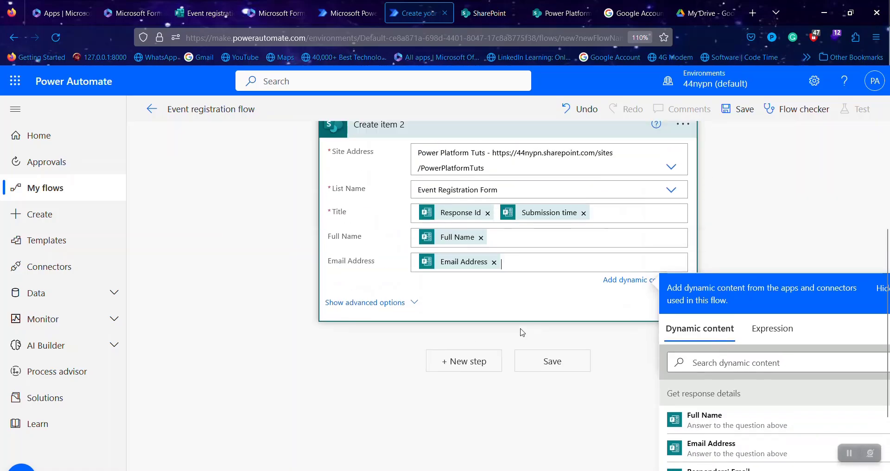
scroll(522, 333, up, 4)
scroll(656, 307, down, 3)
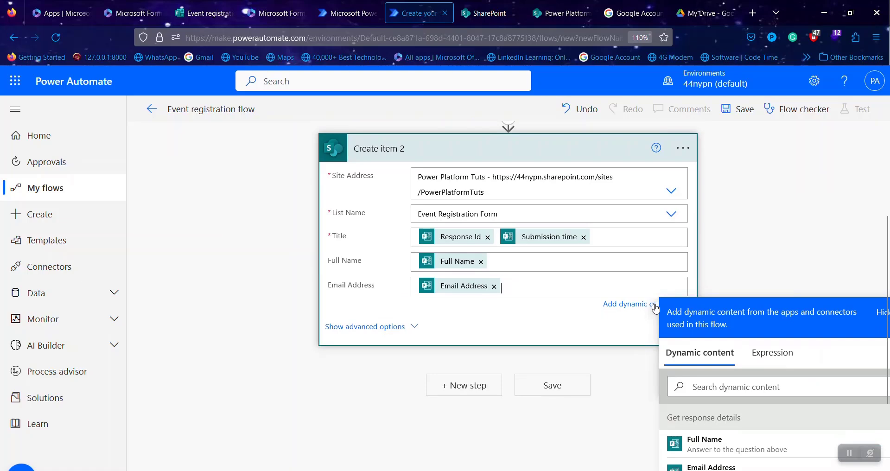
- Save Event registration flow and start a Manually triggered test that waits for a form response
click(552, 386)
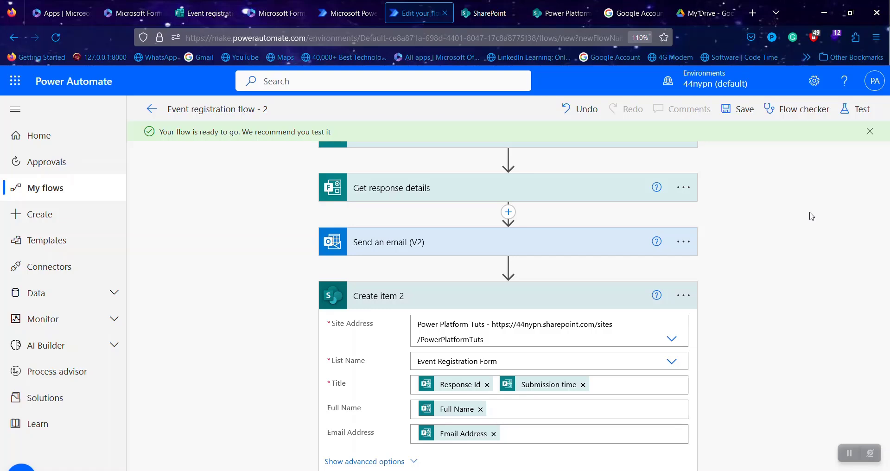
scroll(812, 216, down, 1)
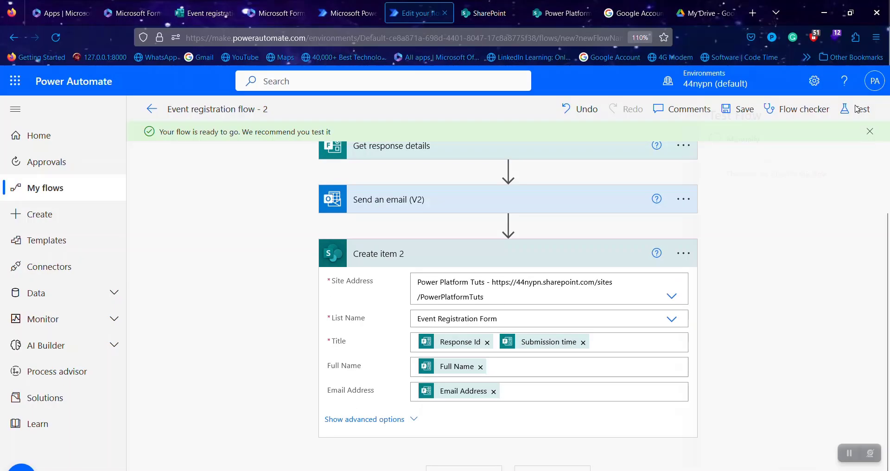
click(857, 109)
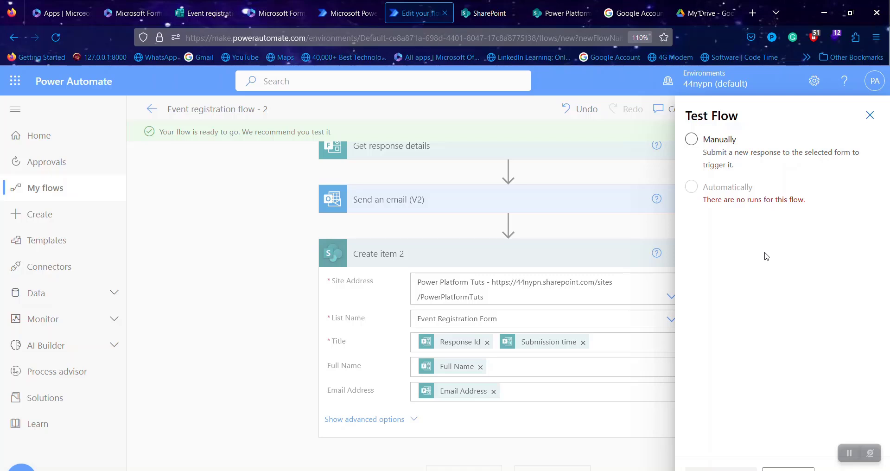
click(725, 142)
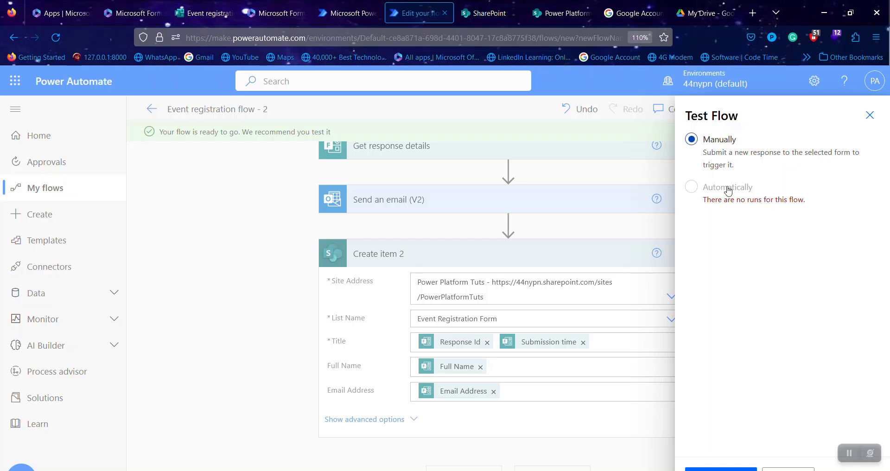
click(735, 469)
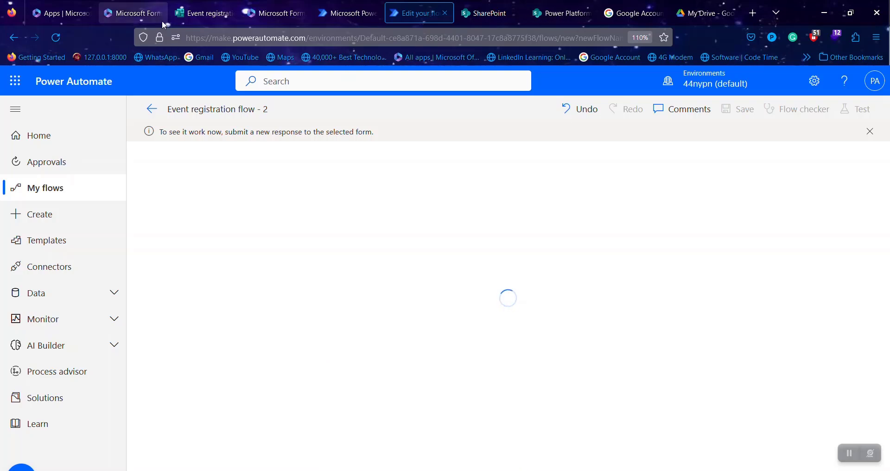
- Preview the Event Registration Form, submit a respondent's full name and e-mail, then view the flow run
click(204, 13)
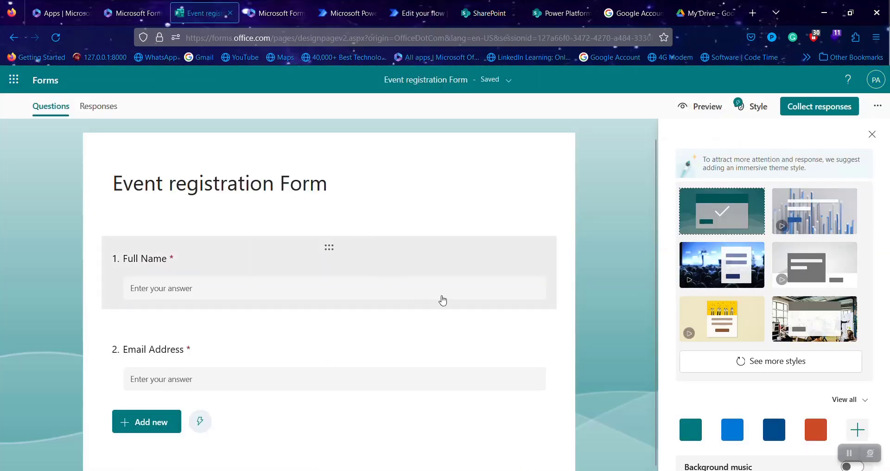
click(697, 108)
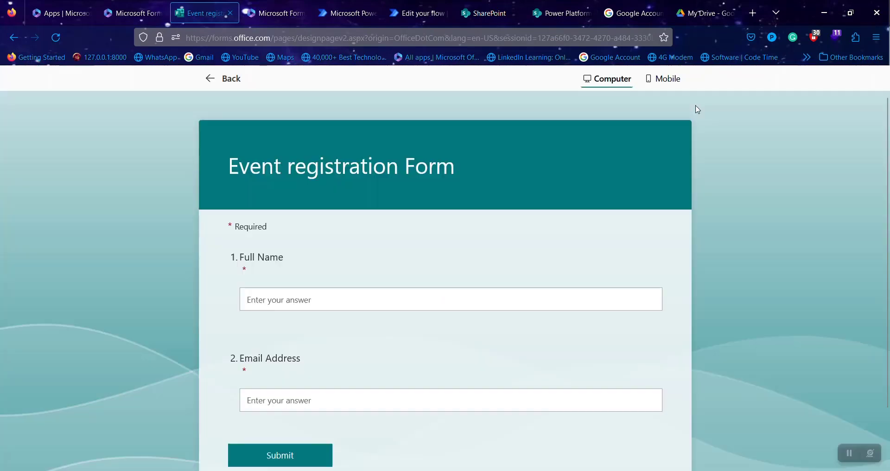
click(367, 296)
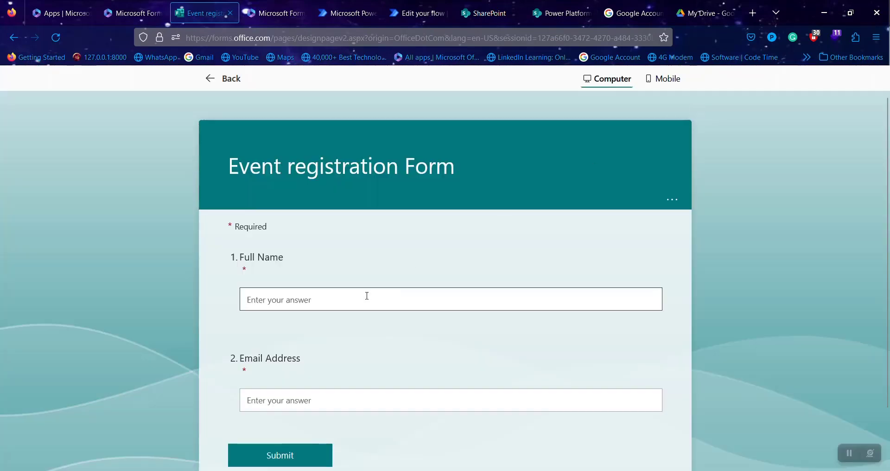
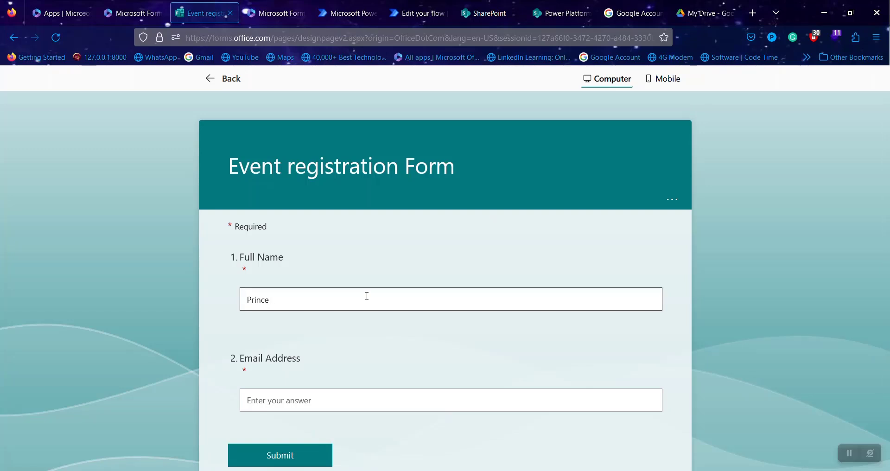
scroll(365, 405, down, 2)
click(336, 299)
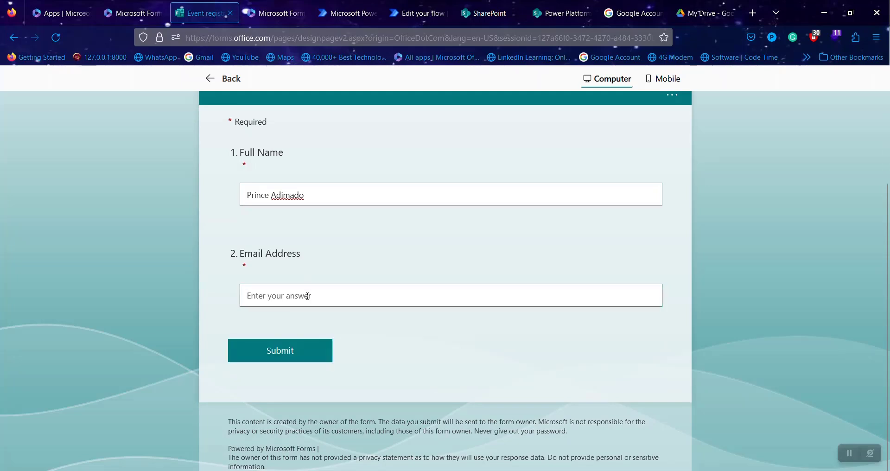
text(p)
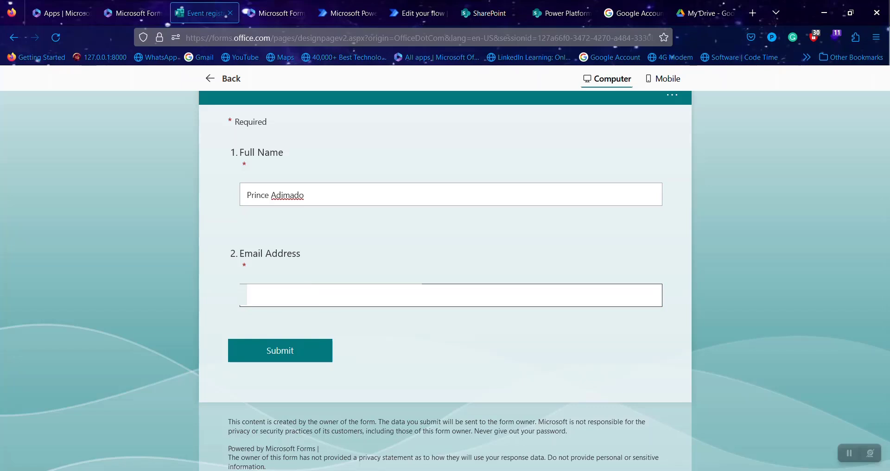
text(rin[masked])
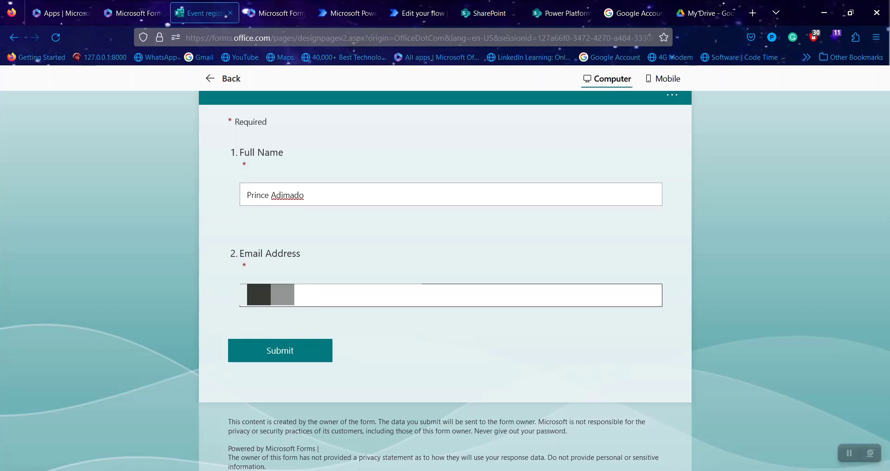
text([masked])
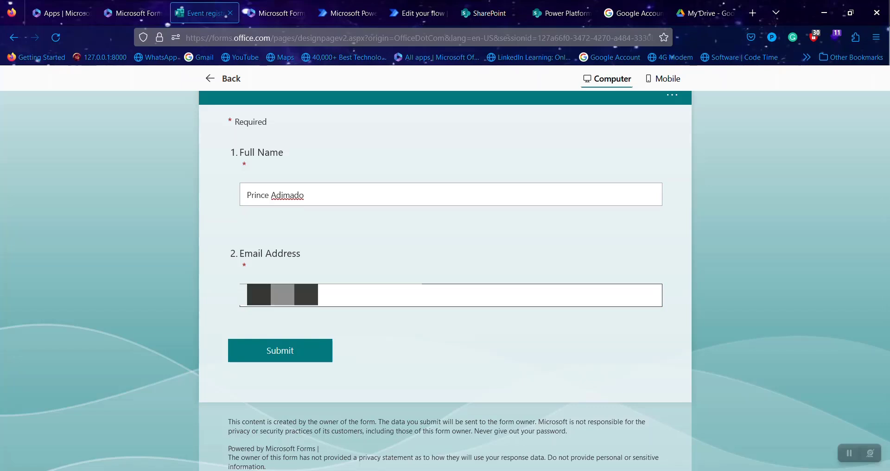
text([masked])
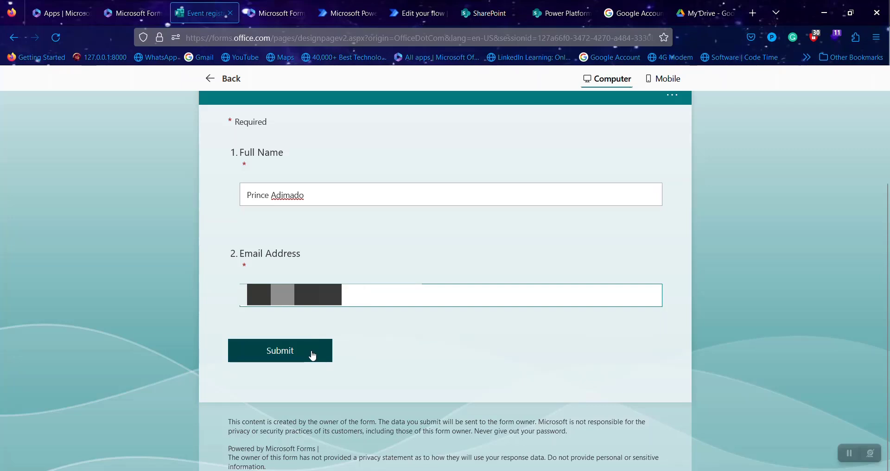
click(313, 355)
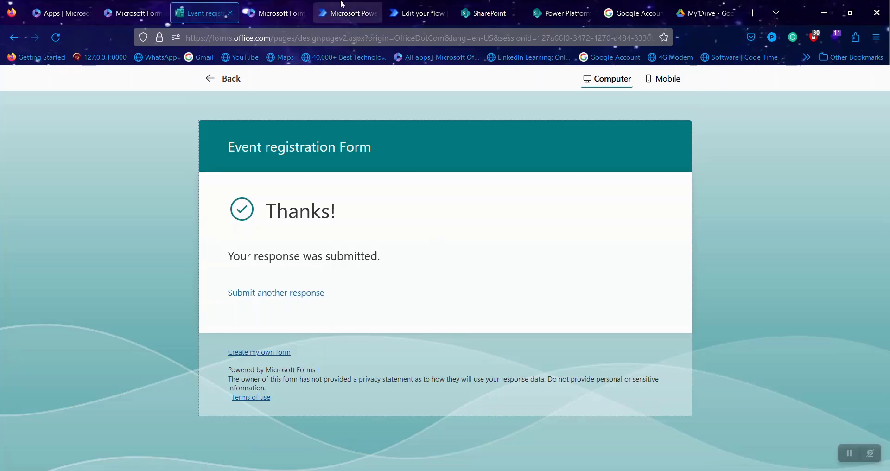
click(433, 11)
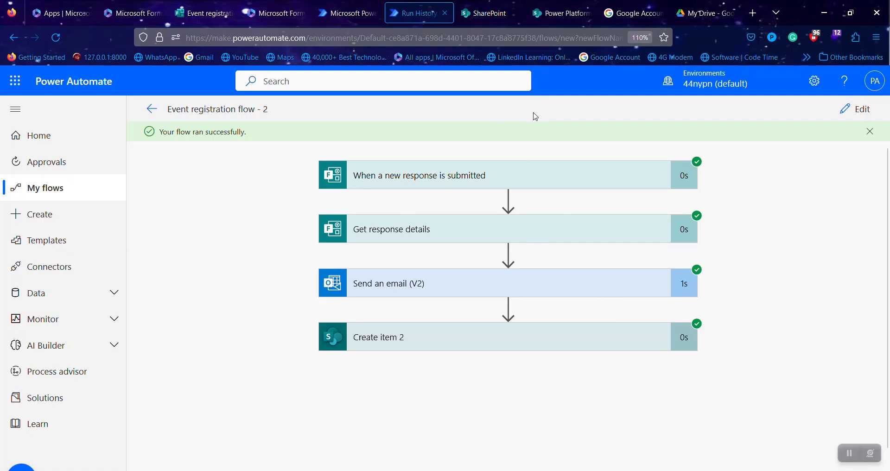
- Confirm the new test entry appears in the SharePoint Event Registration Form list, then go to Google Account
click(489, 5)
click(561, 13)
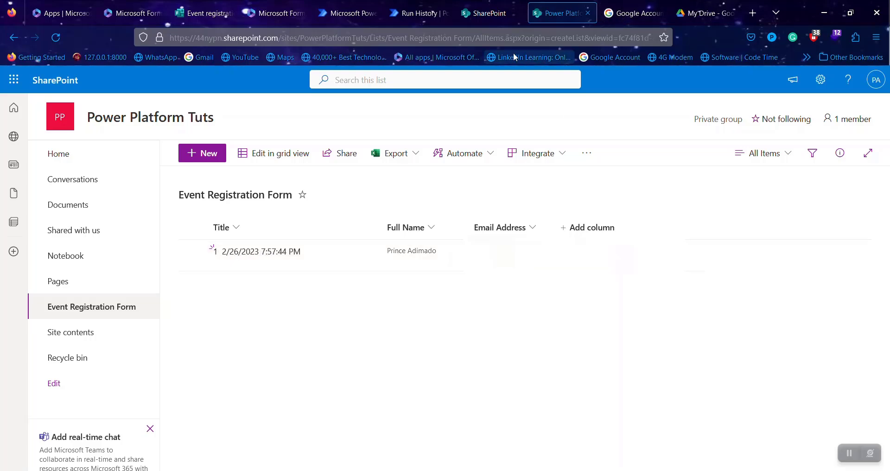
click(457, 82)
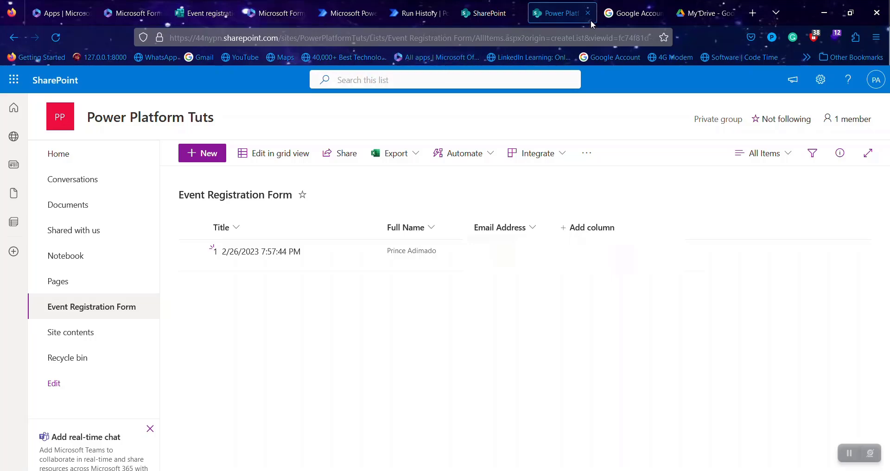
click(633, 13)
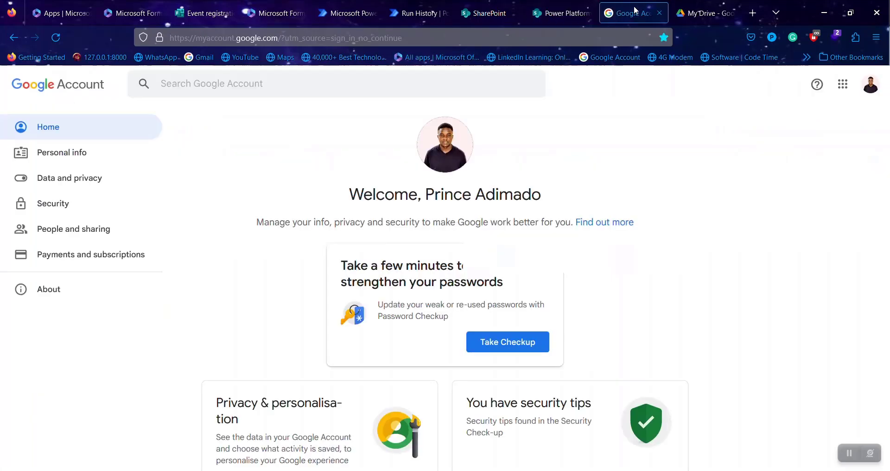
- Read the 'You've successfully registered for the event' email in Gmail, then return to Run History
click(845, 86)
click(744, 243)
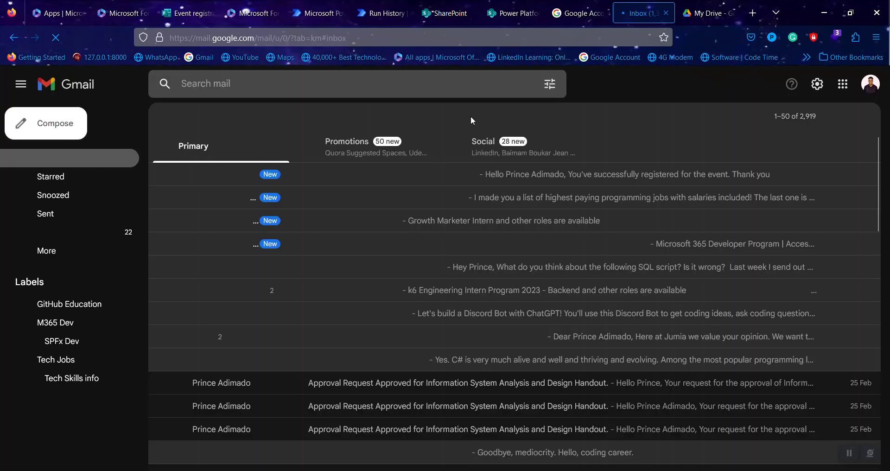
click(415, 179)
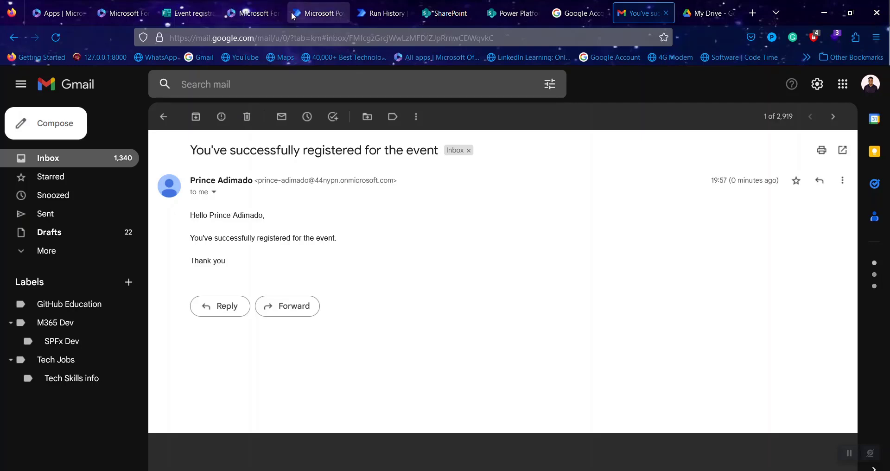
click(363, 14)
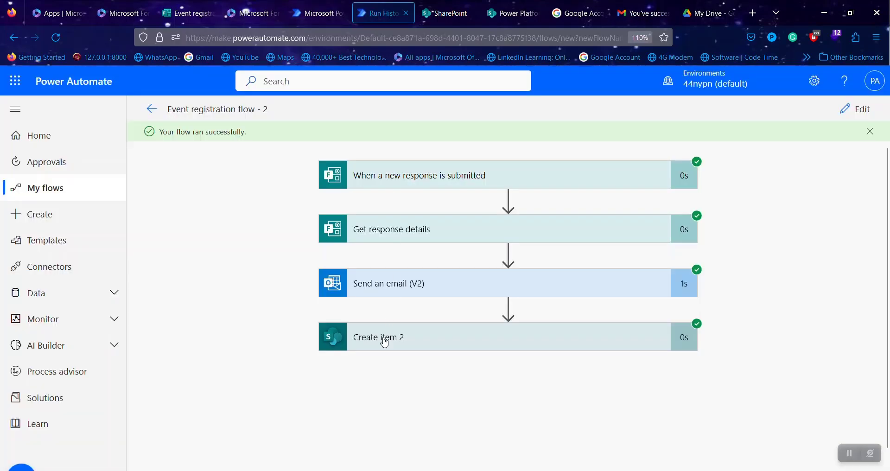